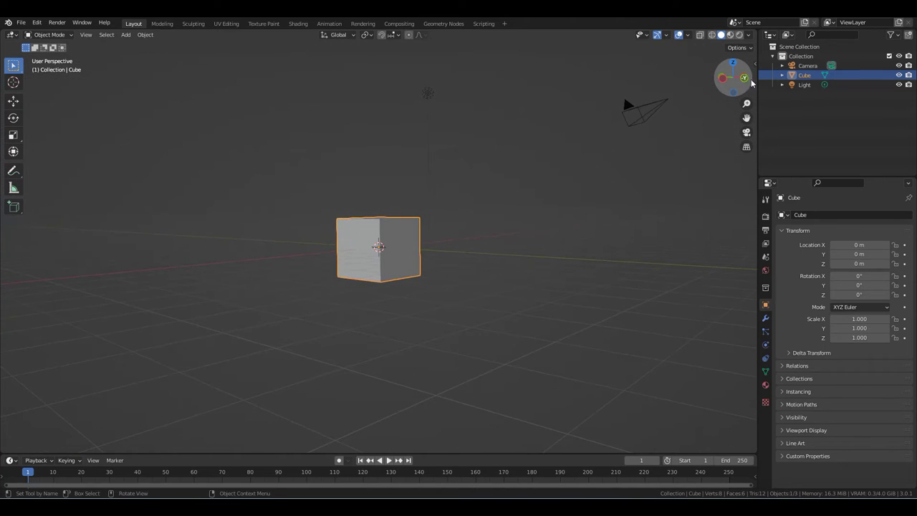
Step: Open the sidebar showing the cube's transform values and switch the cube into Edit Mode
drag(756, 65, 663, 64)
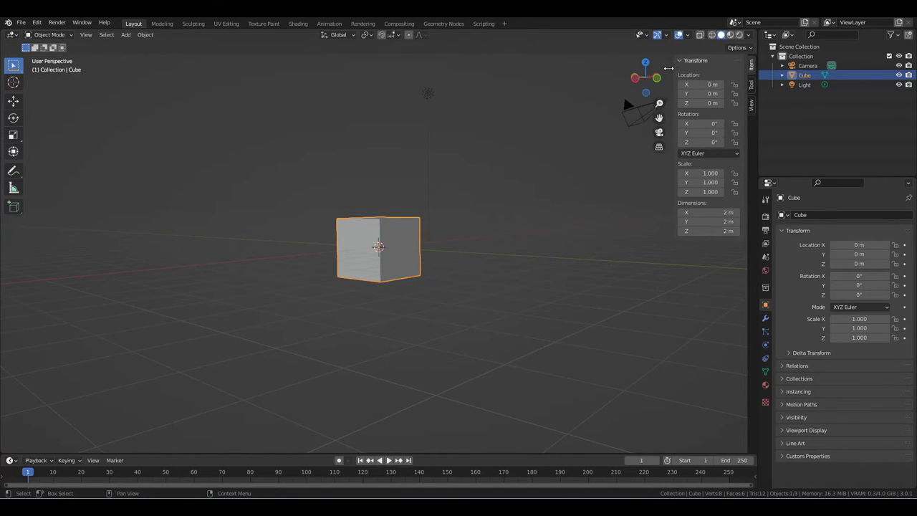
click(44, 35)
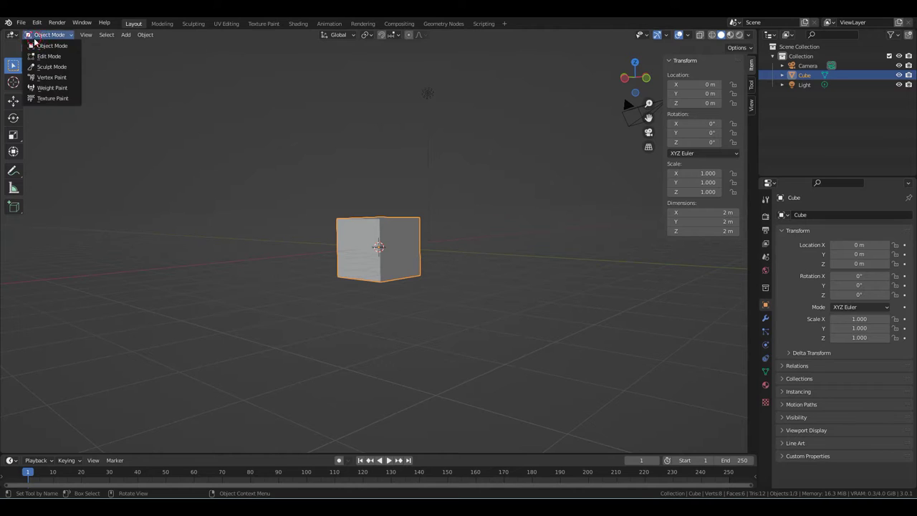
click(49, 57)
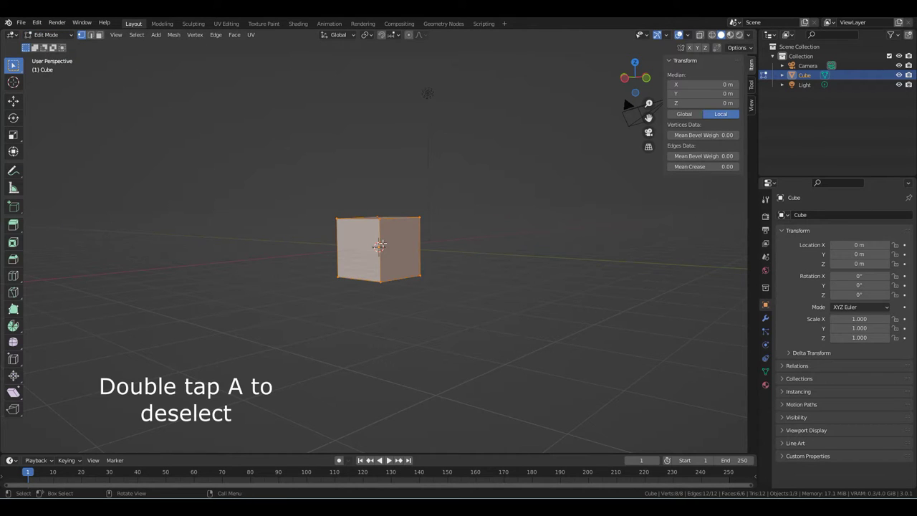
Step: In Face select mode, set the cube's bottom face Median Z to 0 m
key(a)
key(a)
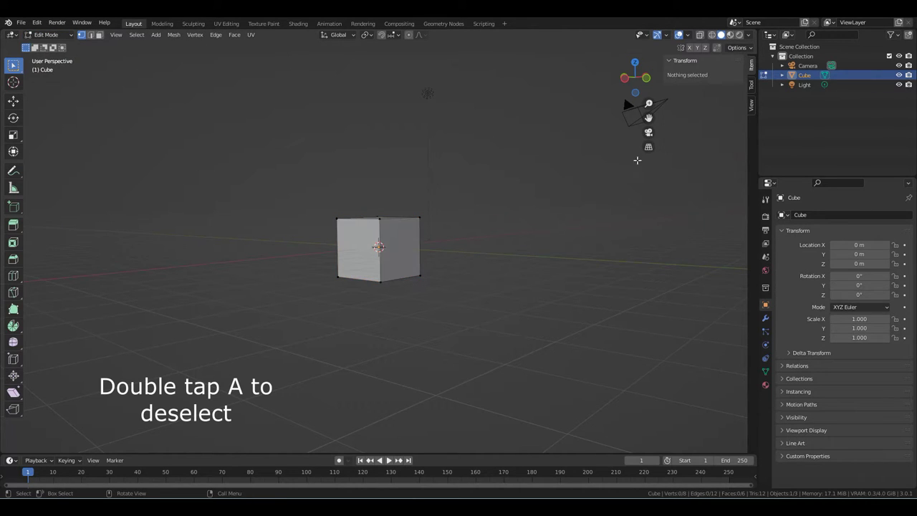
drag(639, 81, 425, 265)
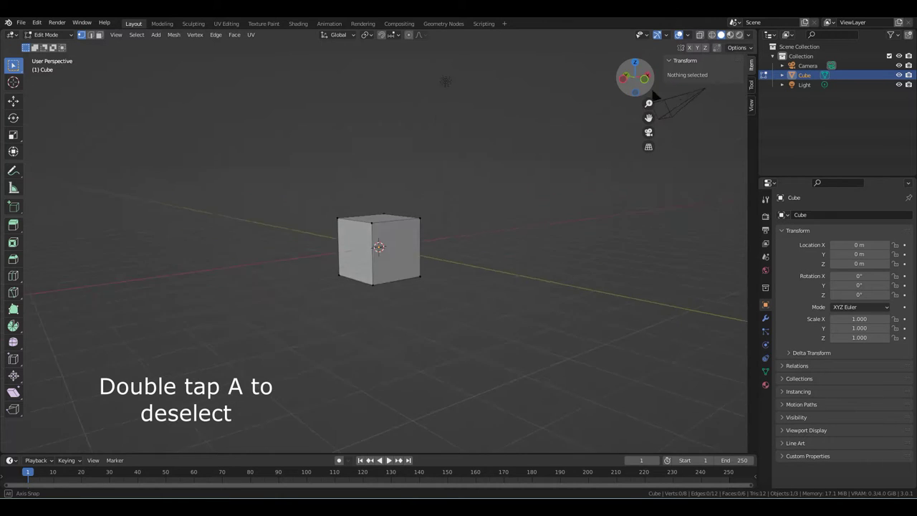
click(381, 268)
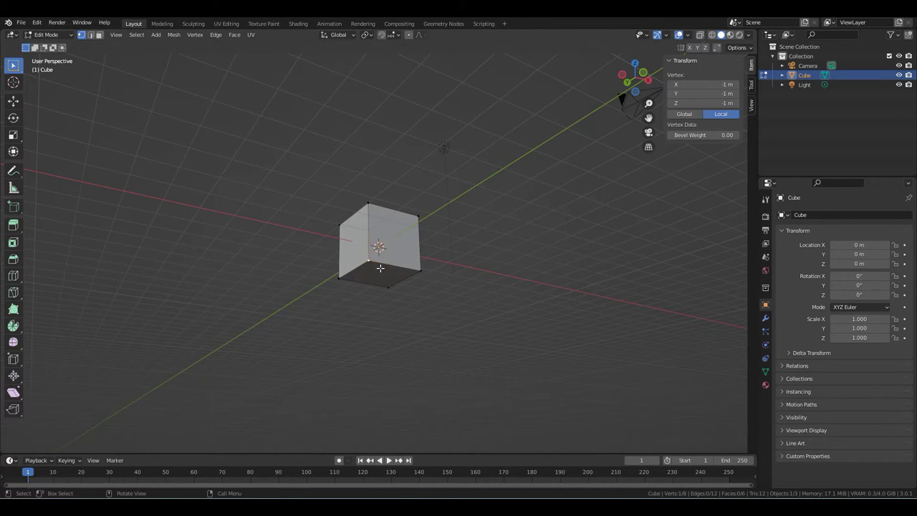
click(100, 35)
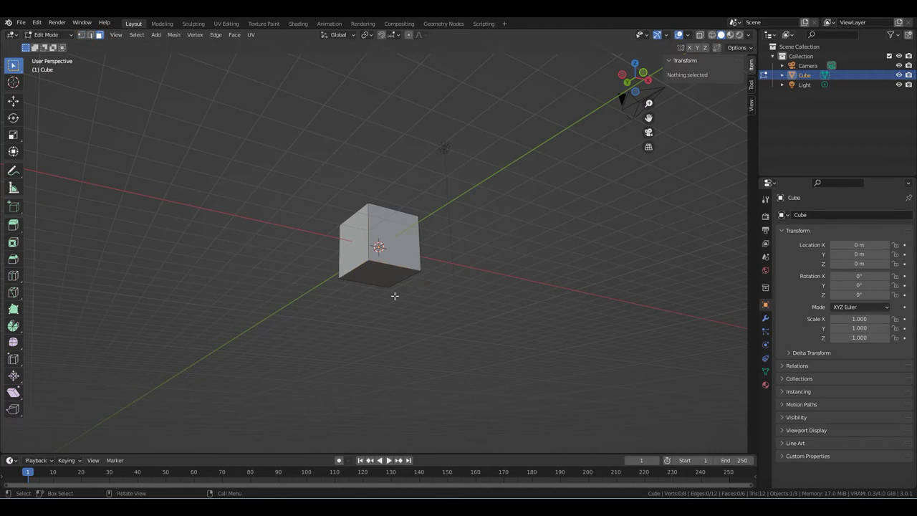
click(381, 272)
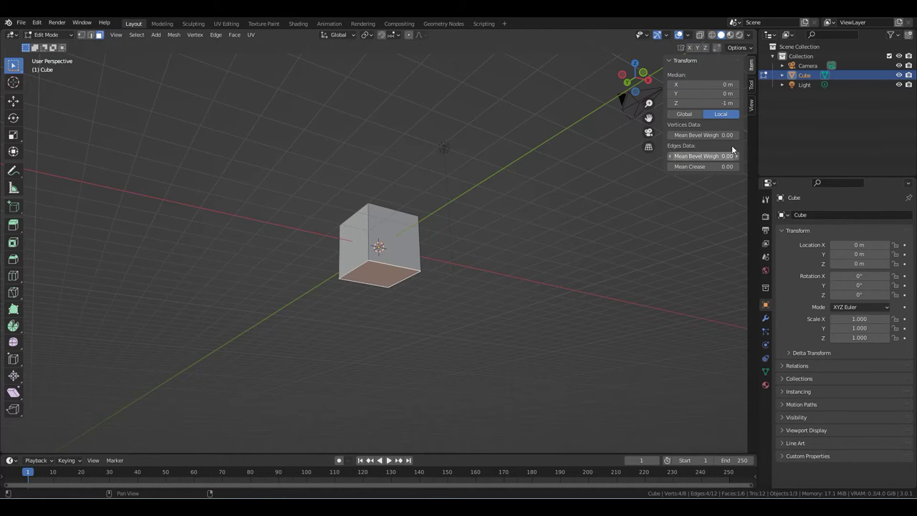
click(726, 102)
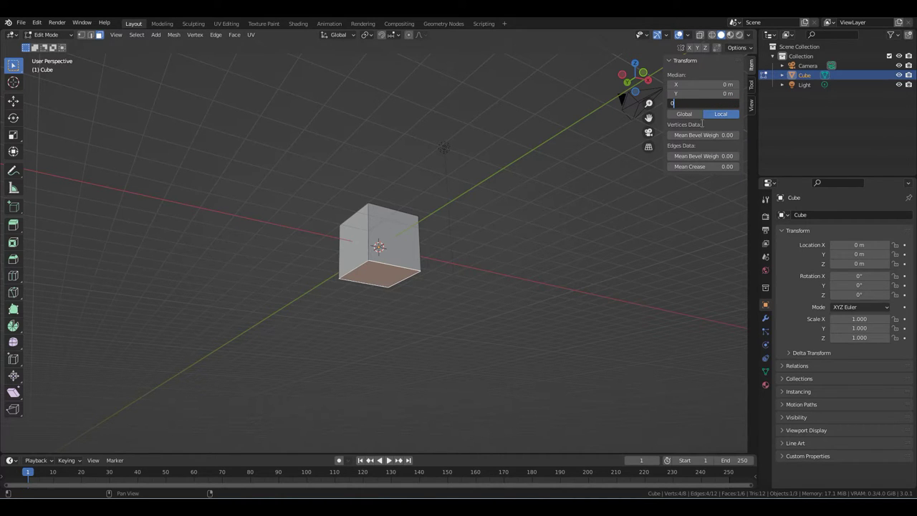
key(Return)
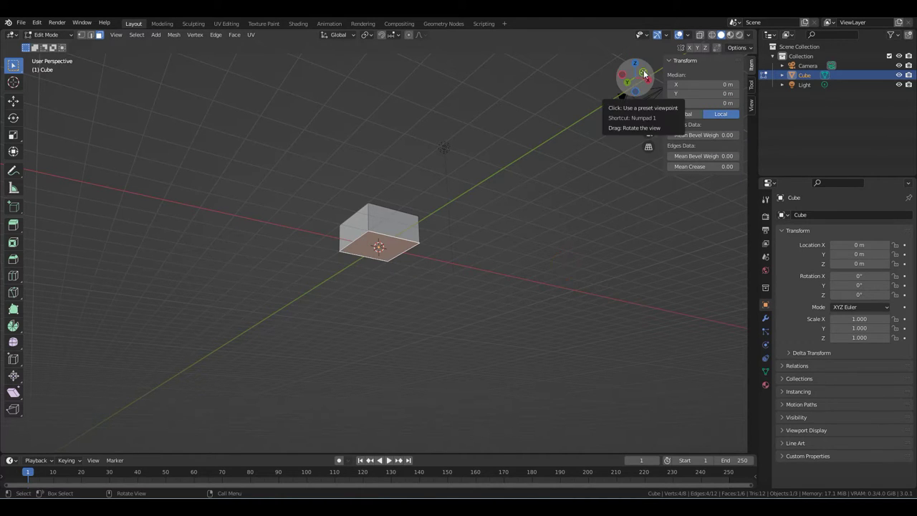
Step: Set the cube's top face Median Z to 2 m
drag(645, 72, 416, 172)
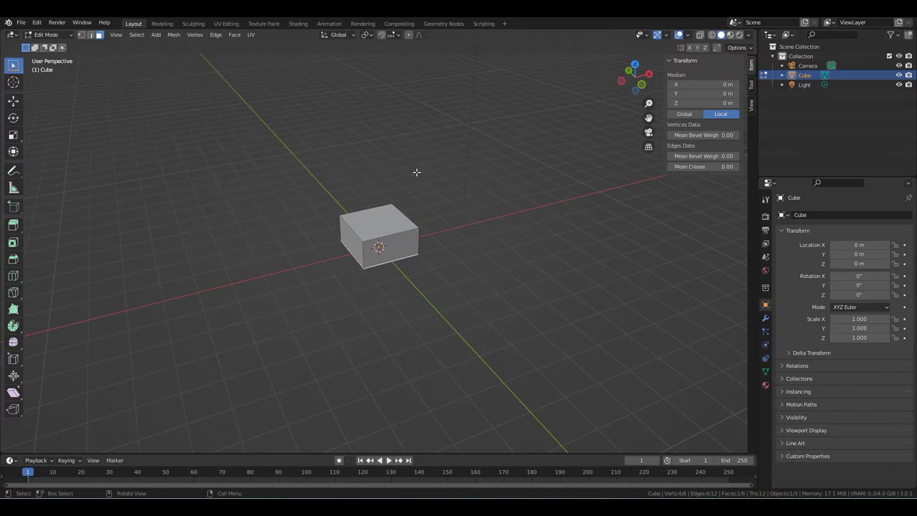
click(361, 234)
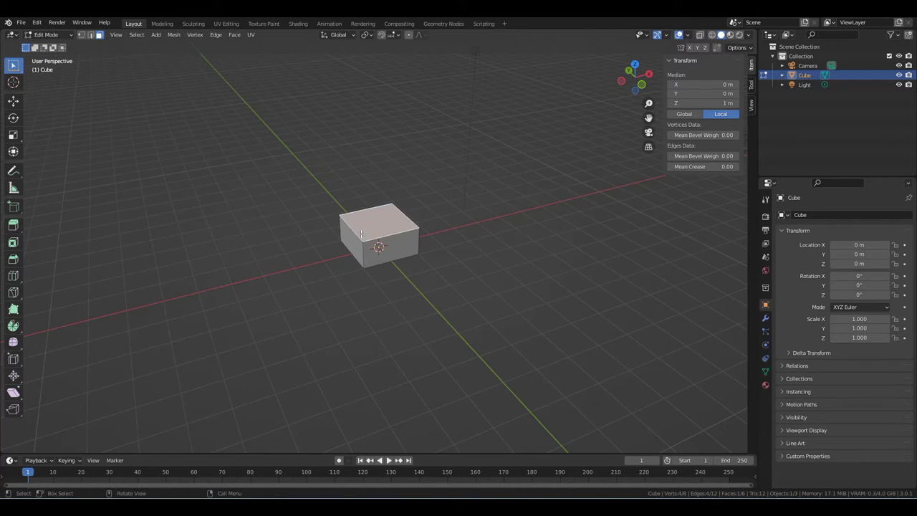
click(720, 104)
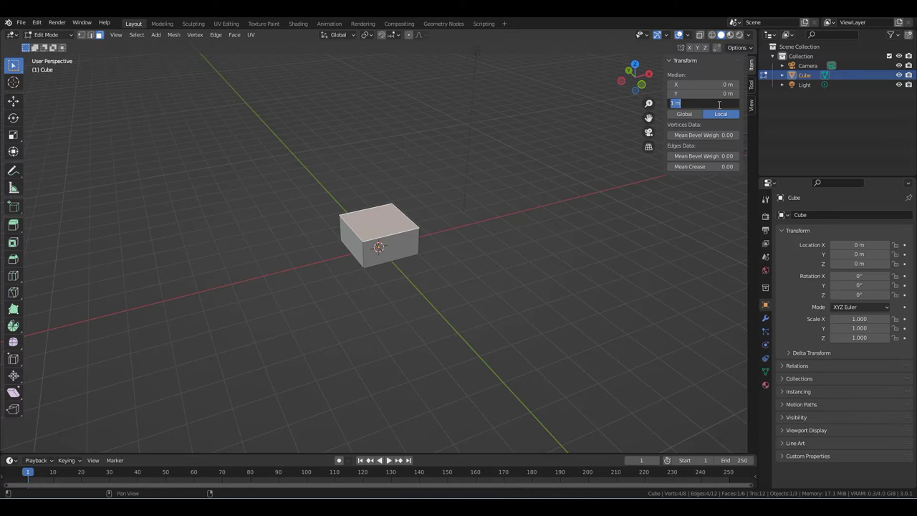
key(BackSpace)
text(2)
key(Return)
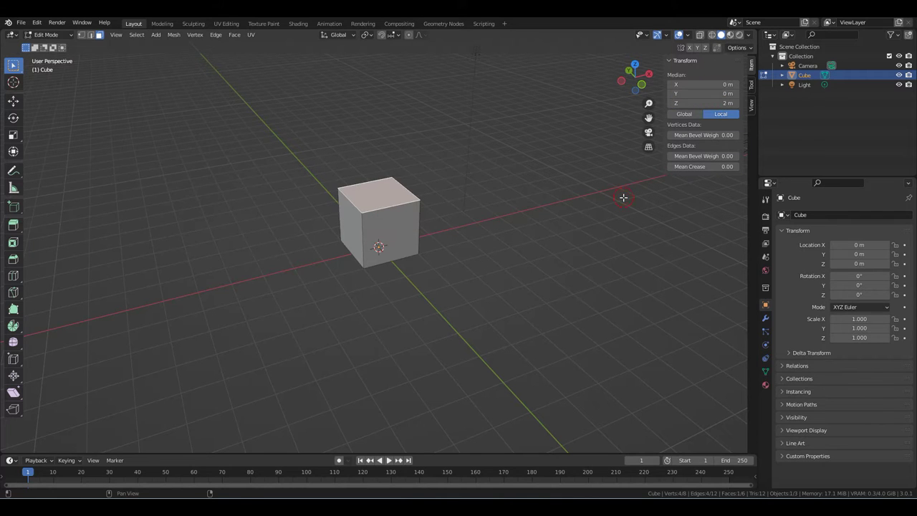
drag(631, 74, 631, 71)
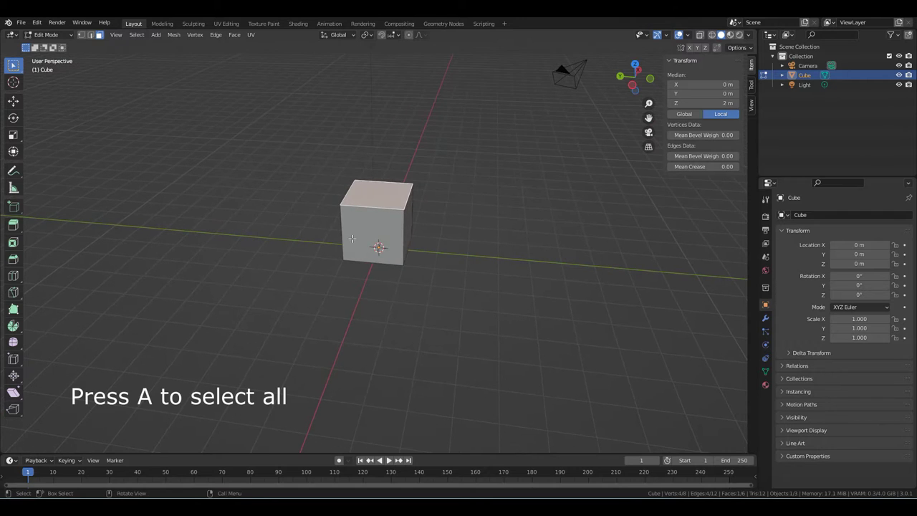
Step: Select all and scale the cube along Y into a thin slab
key(a)
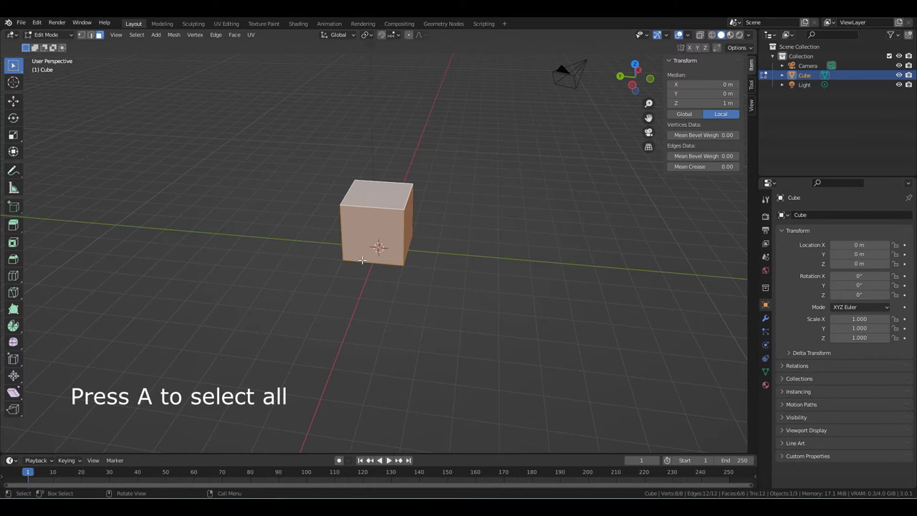
key(s)
key(y)
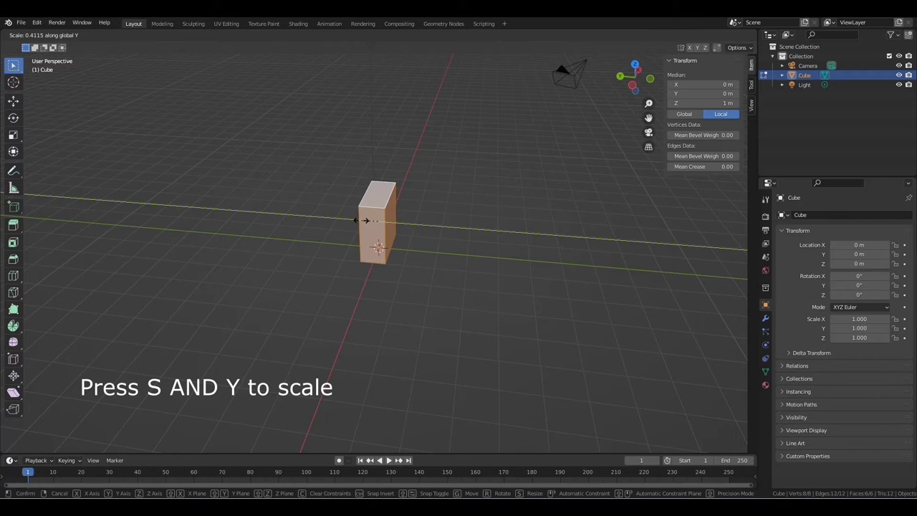
click(367, 221)
Step: Viewed from the front, scale the slab about 1.55× along X to widen it
mouse_move(640, 78)
mouse_down()
mouse_move(648, 97)
mouse_move(563, 149)
mouse_up()
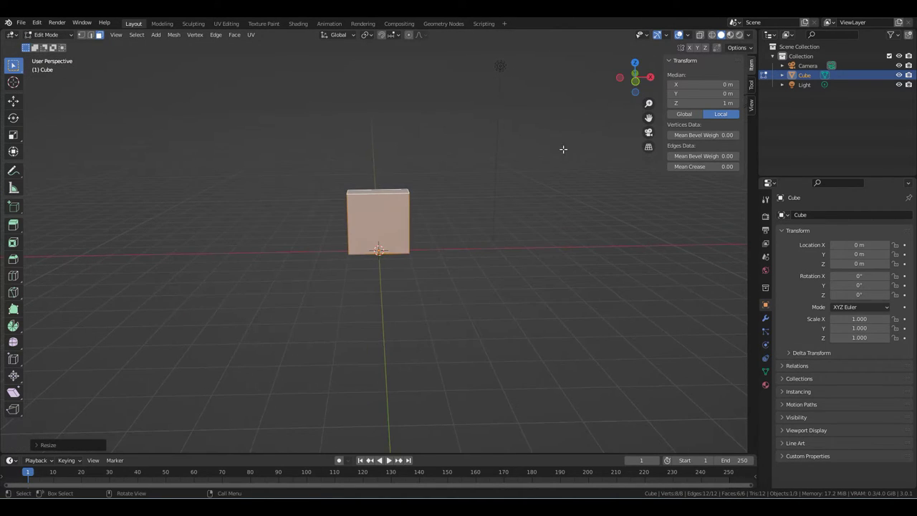
key(s)
key(x)
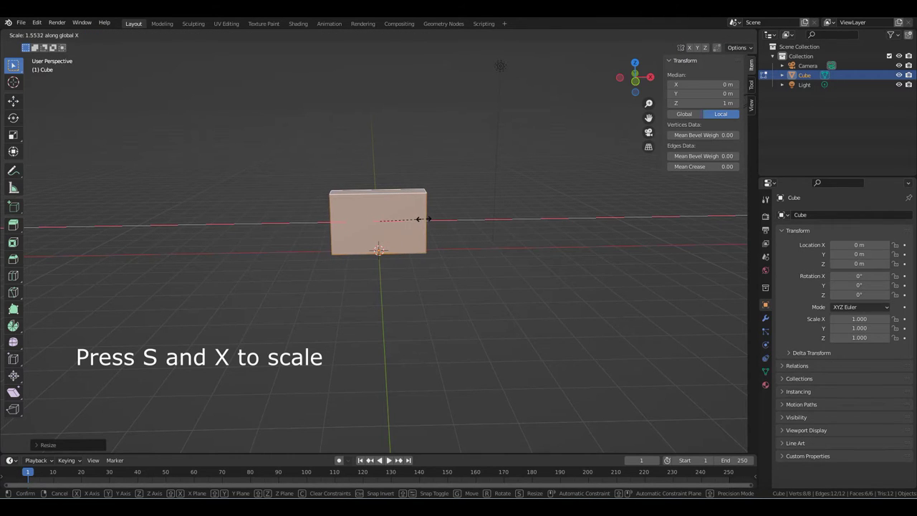
click(422, 218)
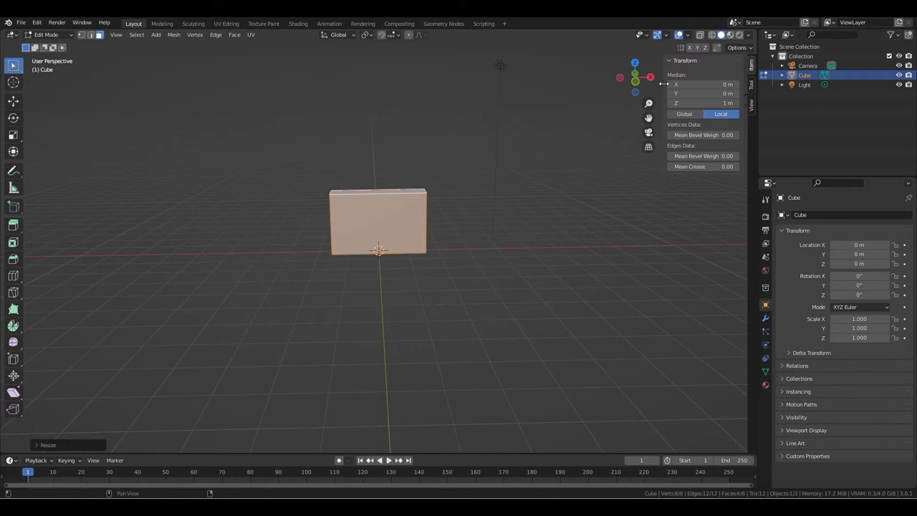
drag(648, 104, 649, 71)
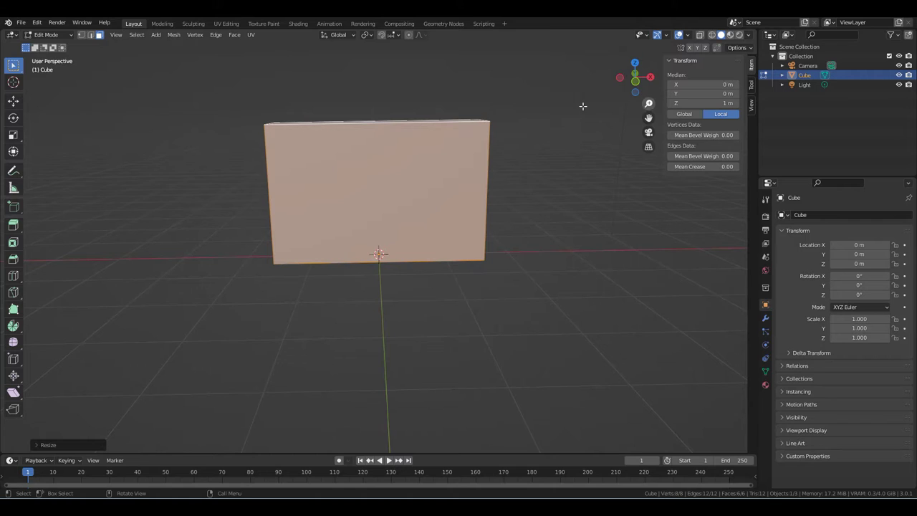
Step: Add vertical and horizontal loop cuts with Number of Cuts 2 to form a 3×3 grid
click(12, 281)
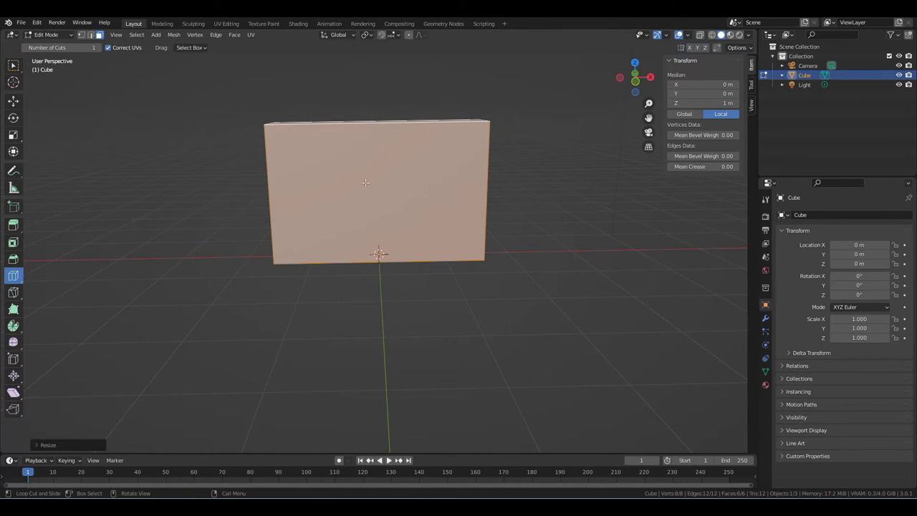
click(372, 240)
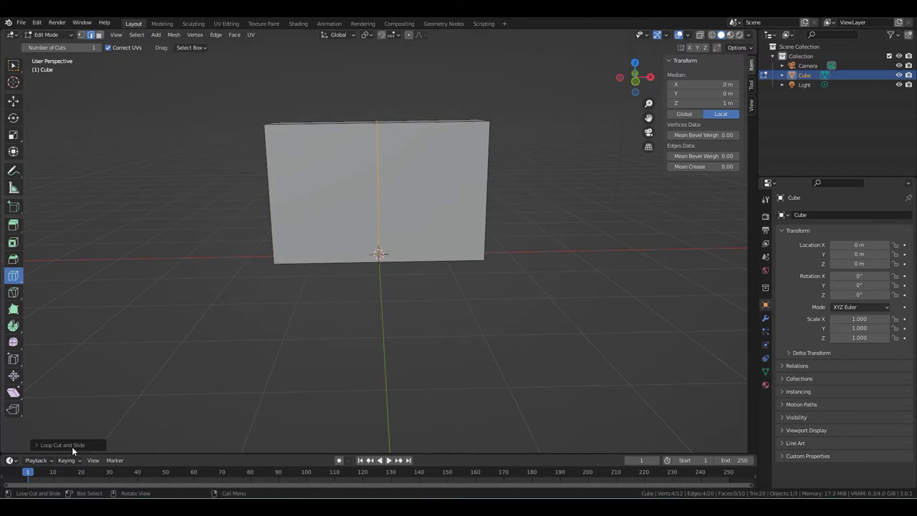
click(71, 446)
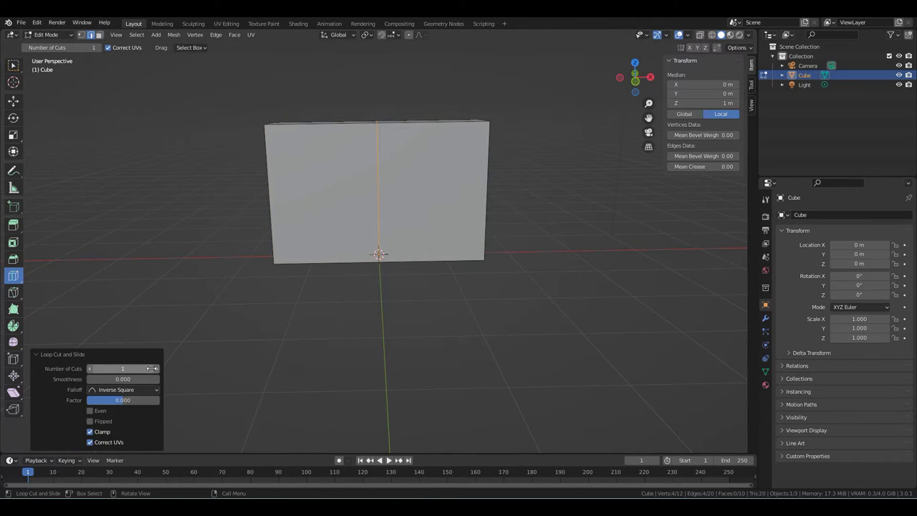
click(156, 368)
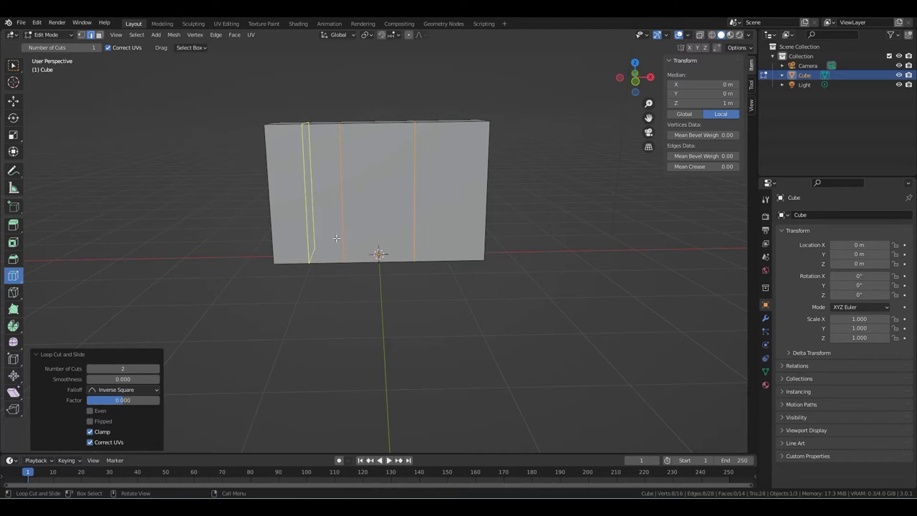
click(365, 214)
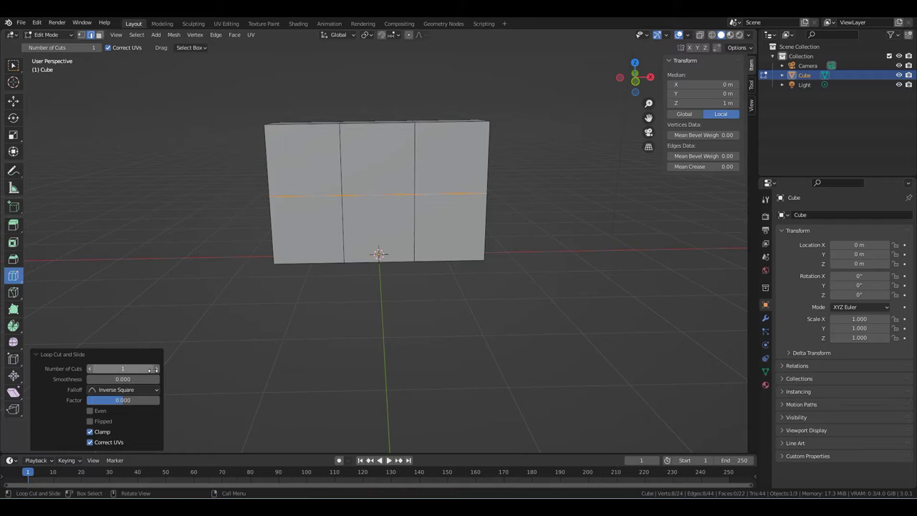
click(157, 368)
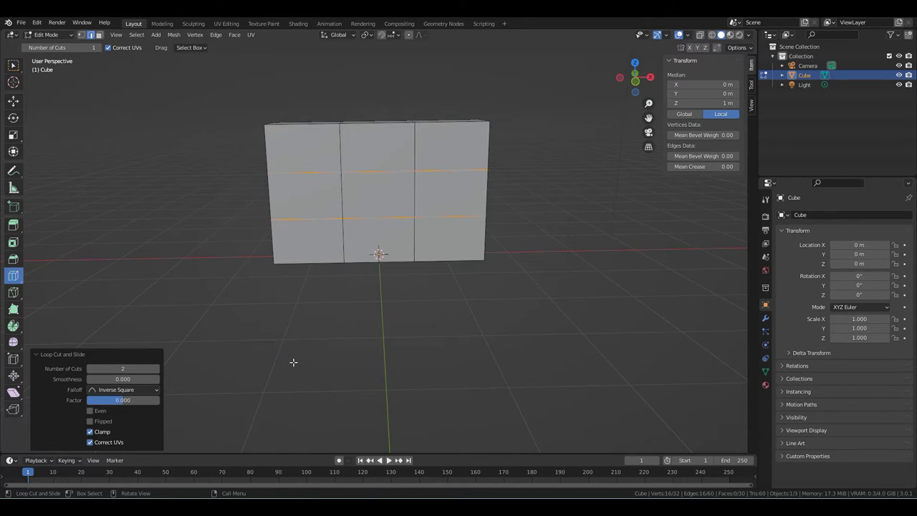
click(12, 72)
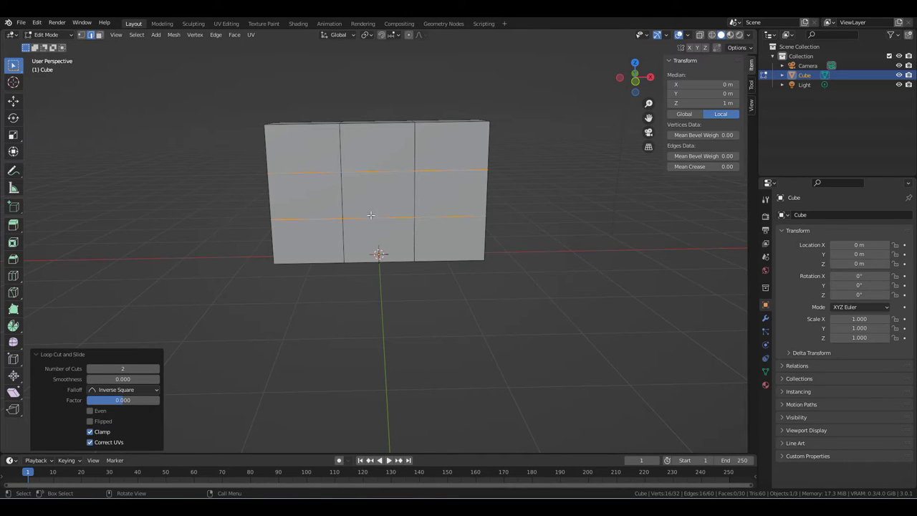
Step: In Face select mode, select the bottom-left, bottom-middle and bottom-right faces
click(316, 247)
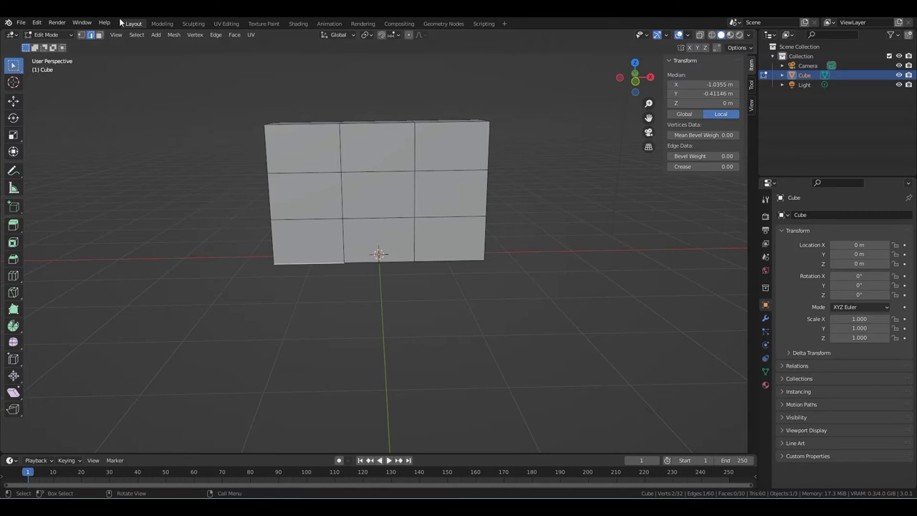
click(100, 35)
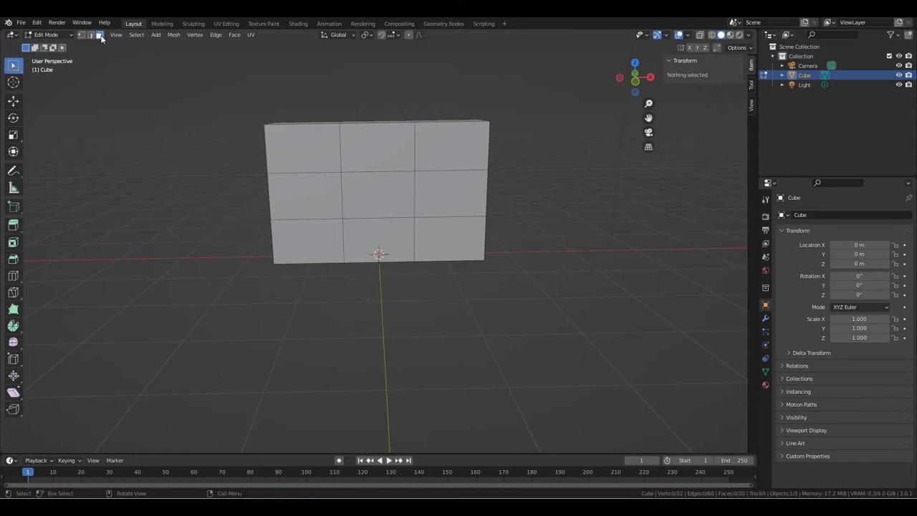
click(305, 243)
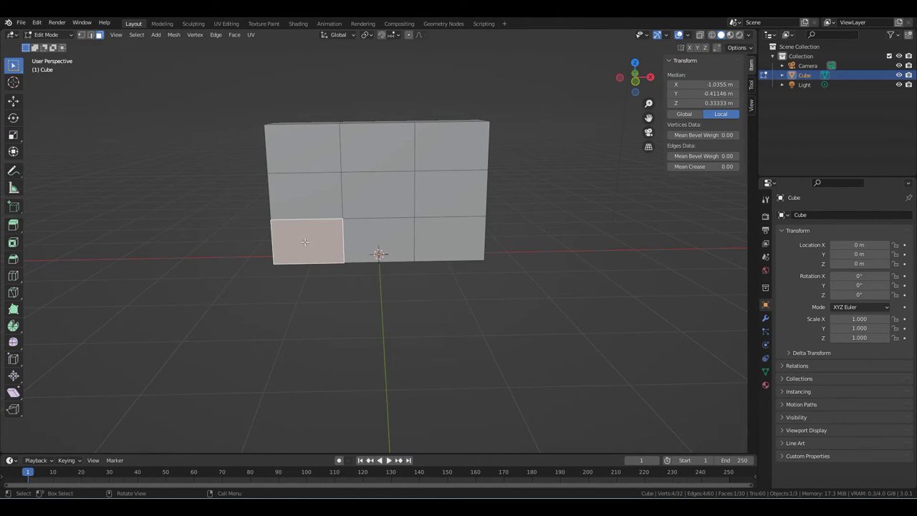
shift+click(373, 235)
shift+click(439, 238)
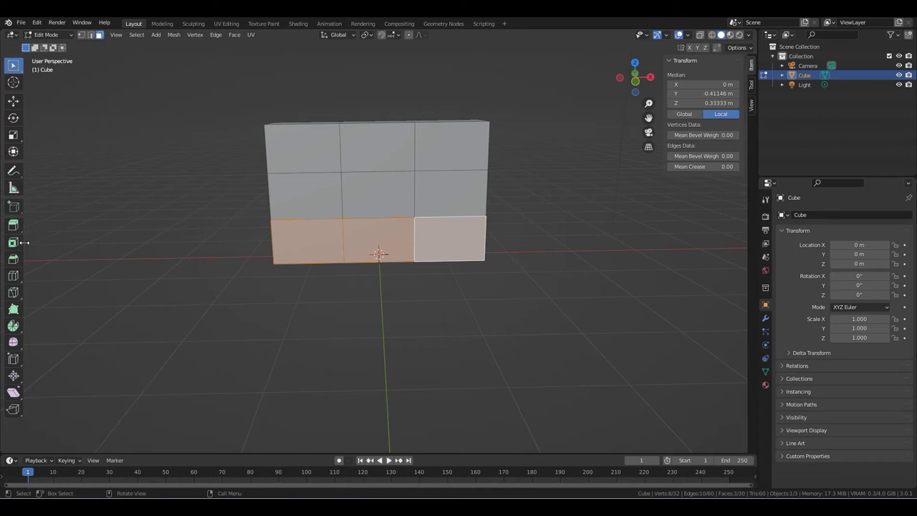
key(alt+a)
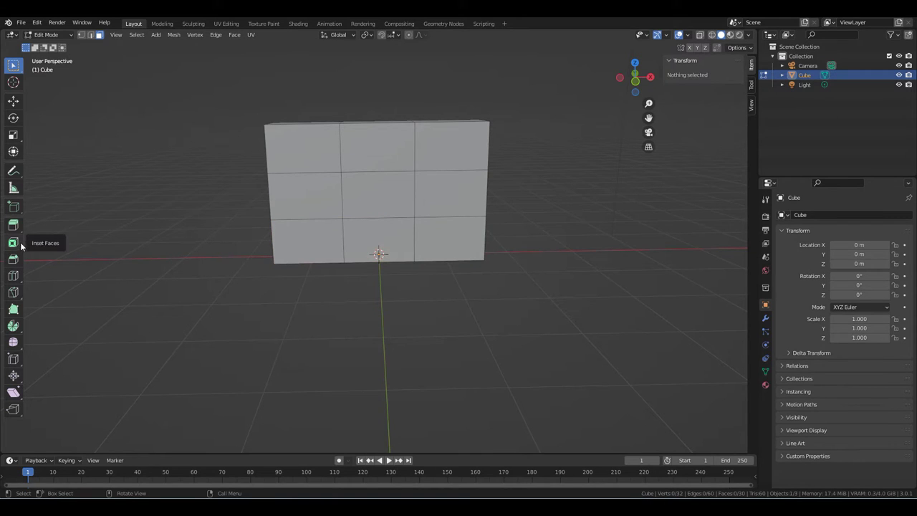
click(313, 239)
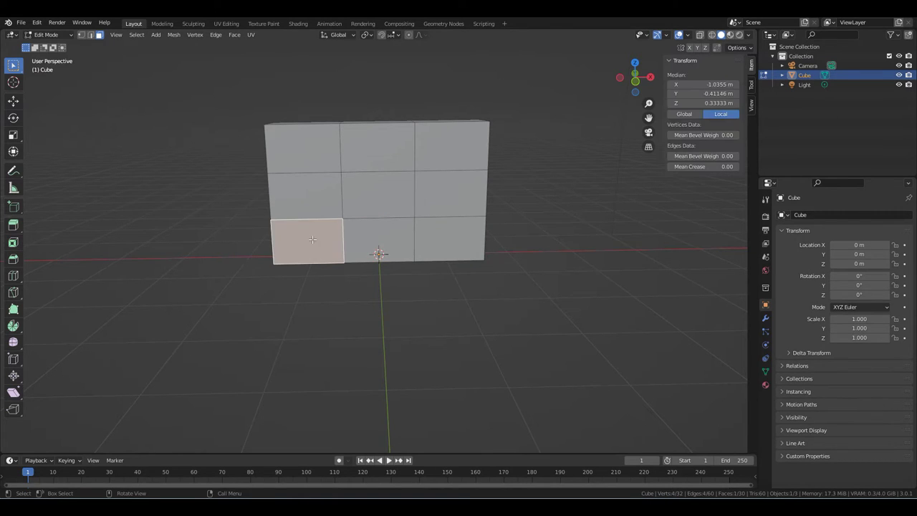
shift+click(377, 233)
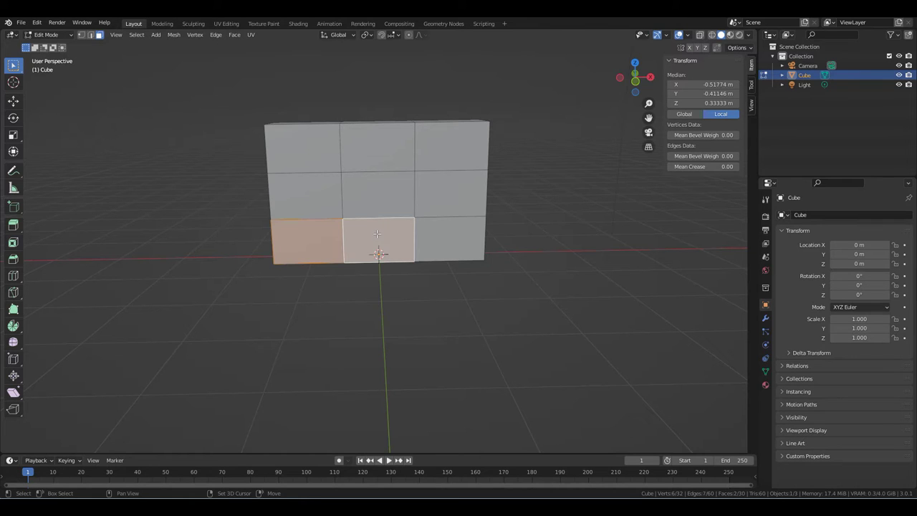
shift+click(444, 235)
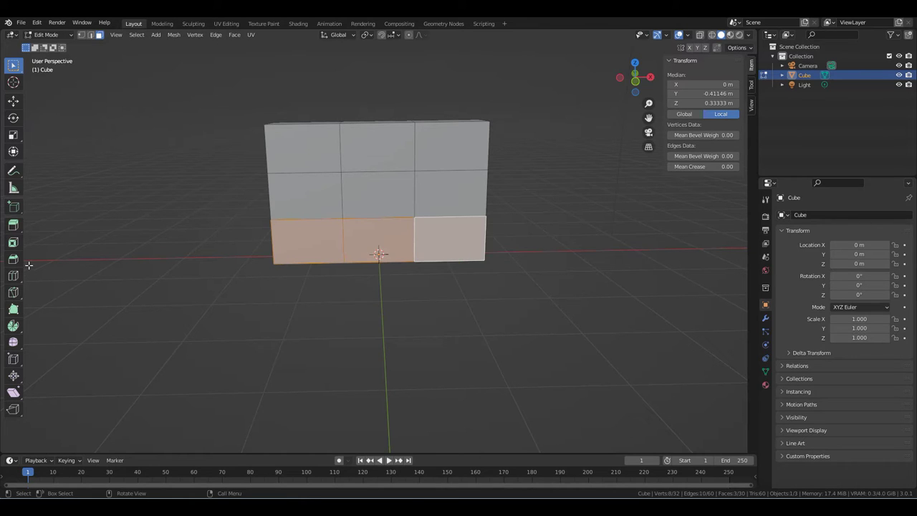
drag(24, 250, 51, 247)
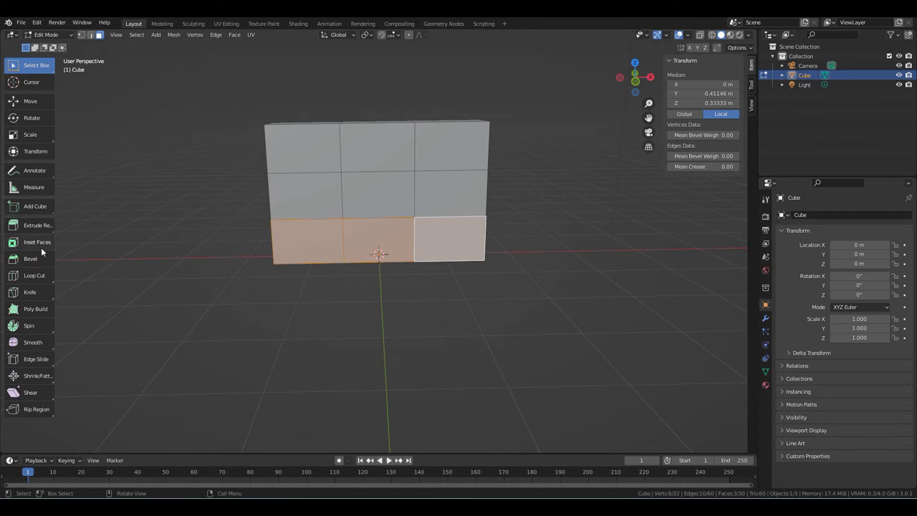
Step: Inset the three bottom faces individually with a 0.03591 m thickness
click(37, 244)
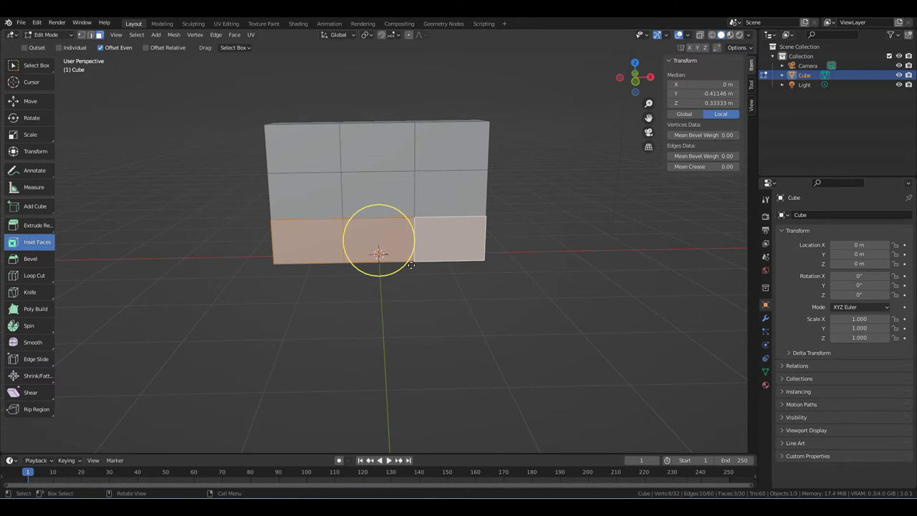
drag(397, 261, 394, 258)
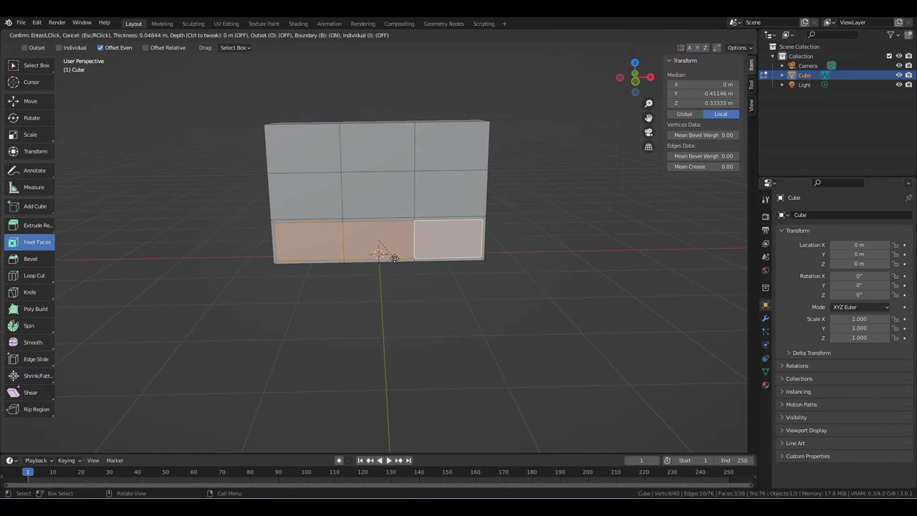
click(395, 258)
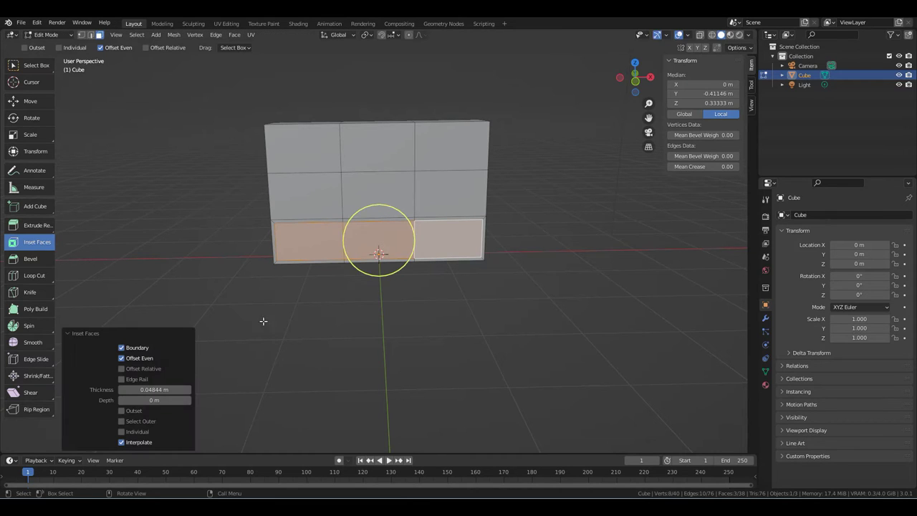
click(123, 432)
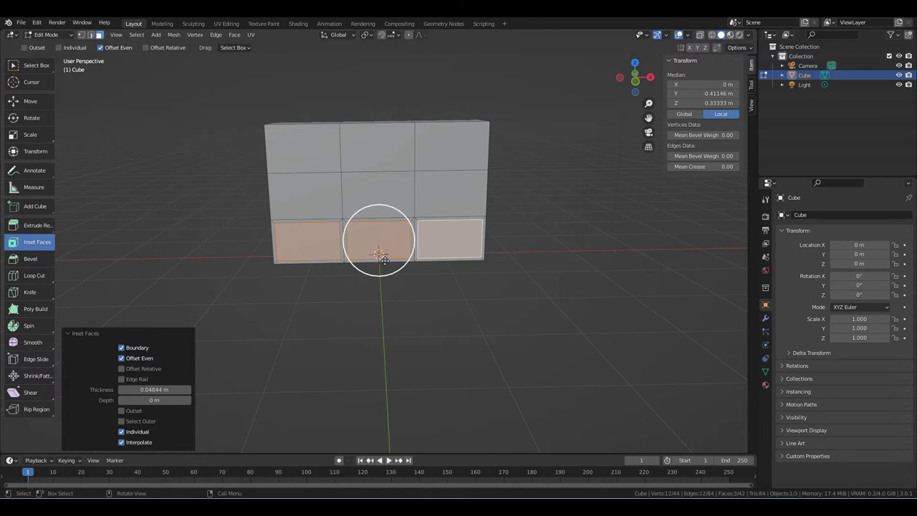
drag(384, 261, 383, 258)
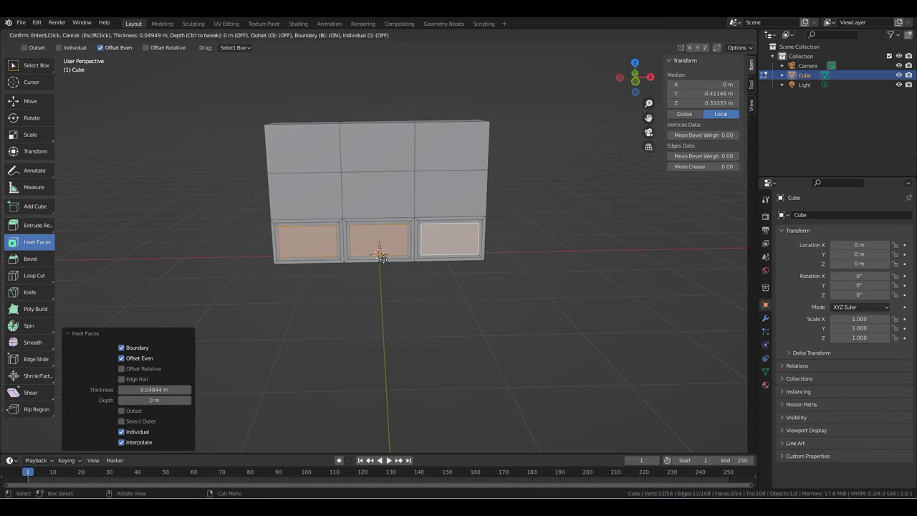
drag(382, 258, 383, 259)
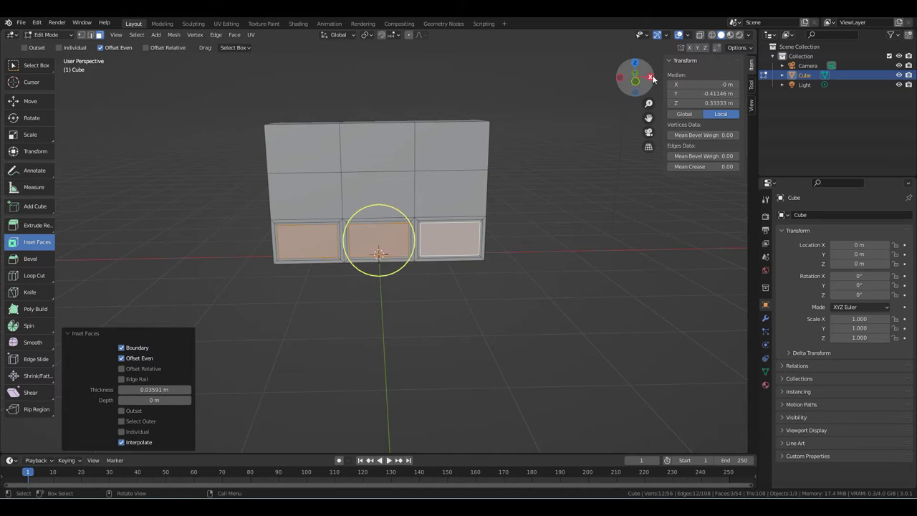
drag(636, 79, 592, 80)
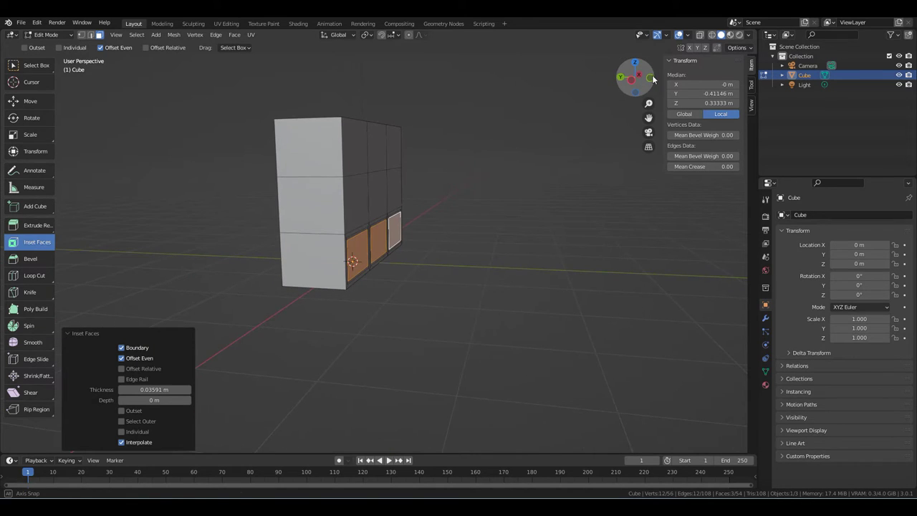
Step: Extrude the three inset bottom panels outward along their normal by about 0.0496 m
click(39, 228)
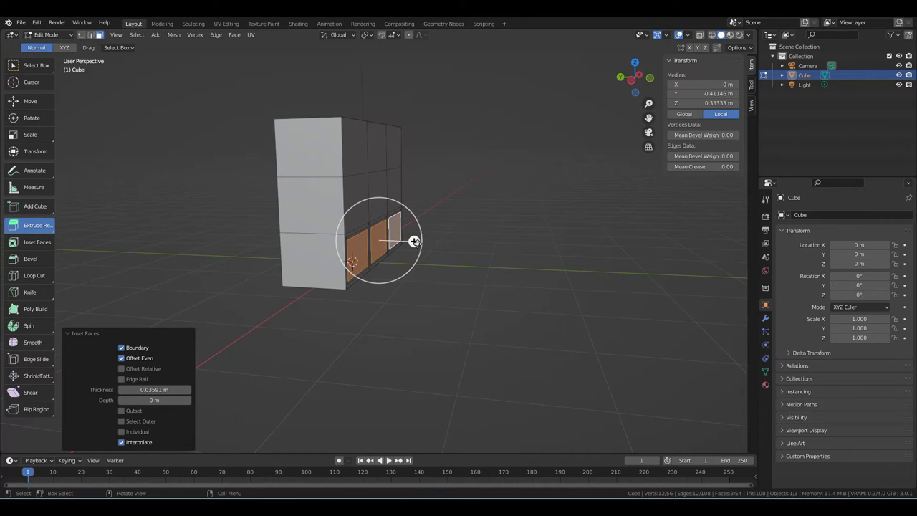
drag(415, 242, 424, 243)
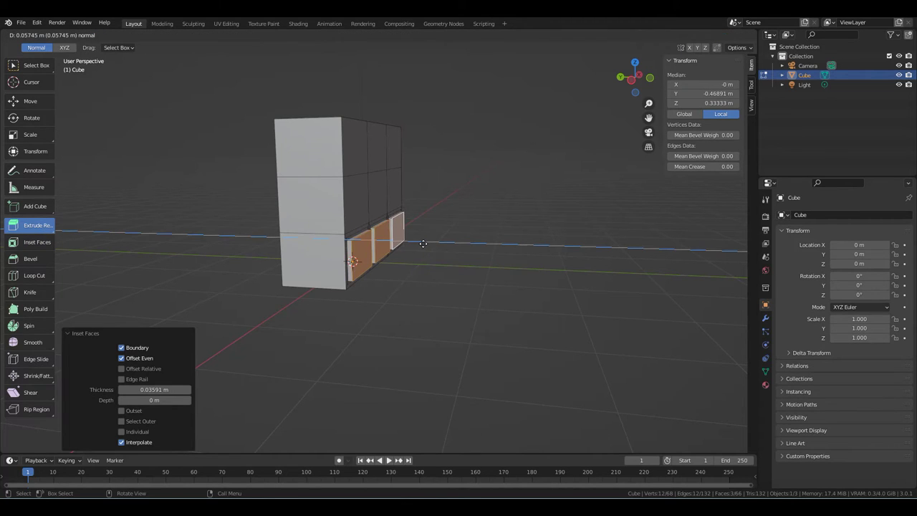
drag(424, 243, 419, 242)
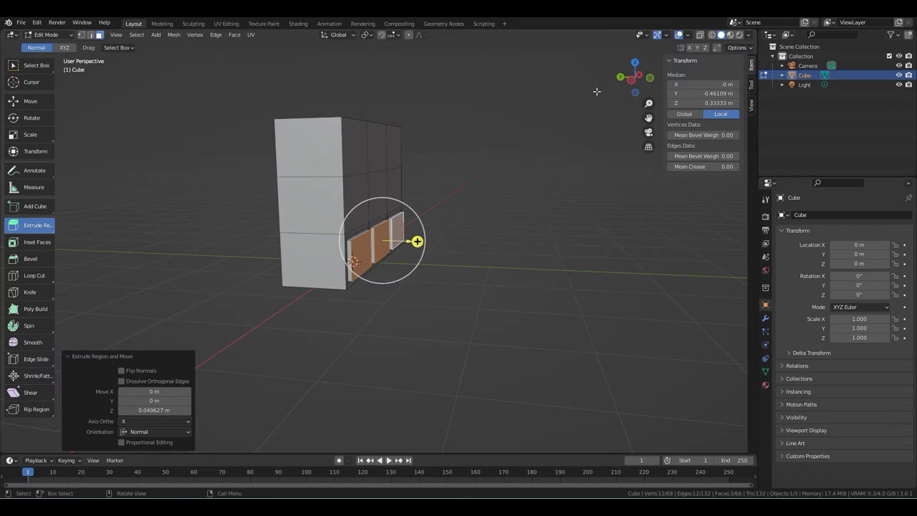
mouse_move(620, 81)
mouse_down()
mouse_move(606, 82)
mouse_move(631, 80)
mouse_up()
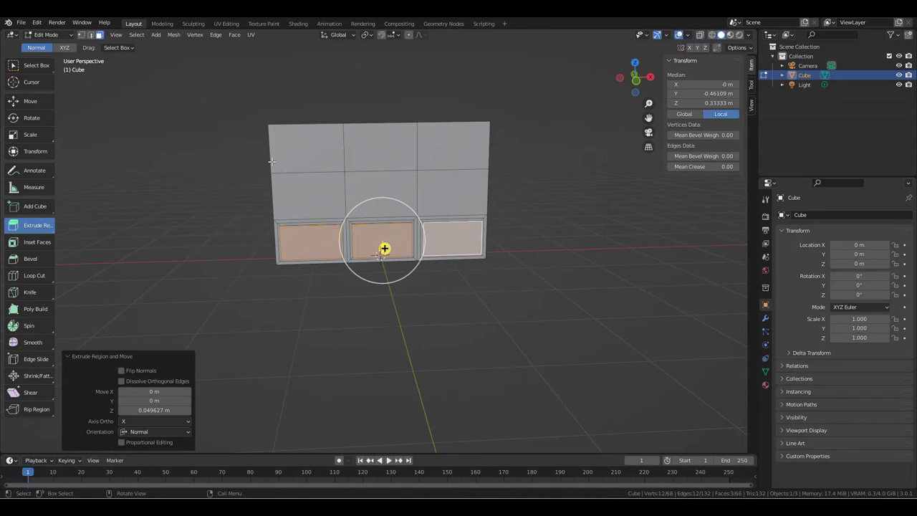
click(30, 67)
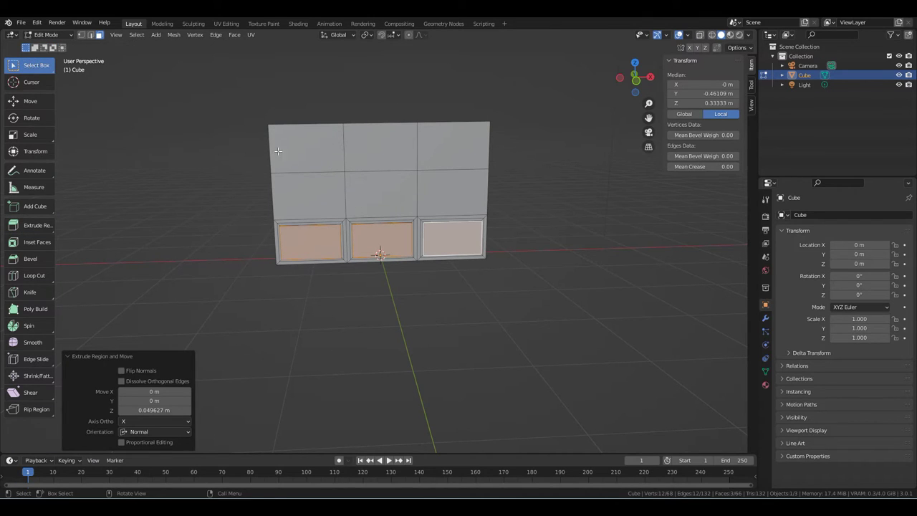
Step: Select the top-left face and the middle-left face below it
click(304, 148)
shift+click(301, 195)
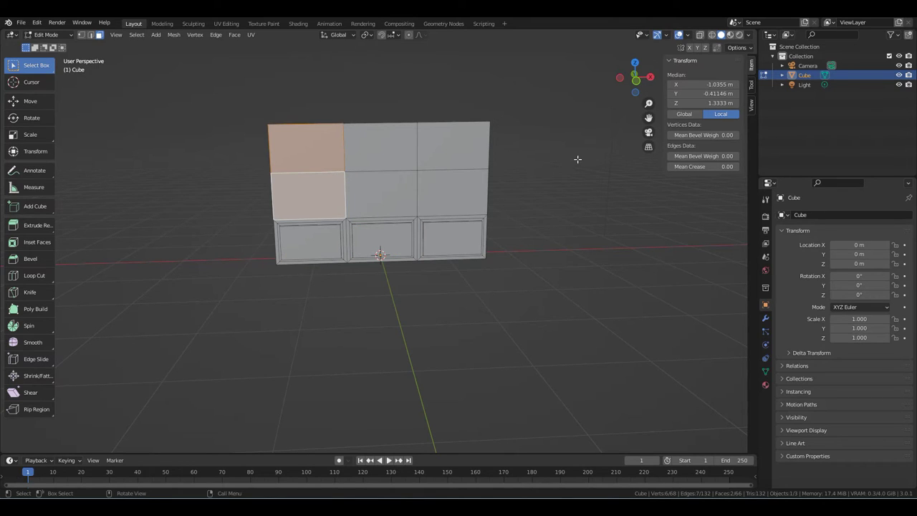
drag(632, 79, 654, 82)
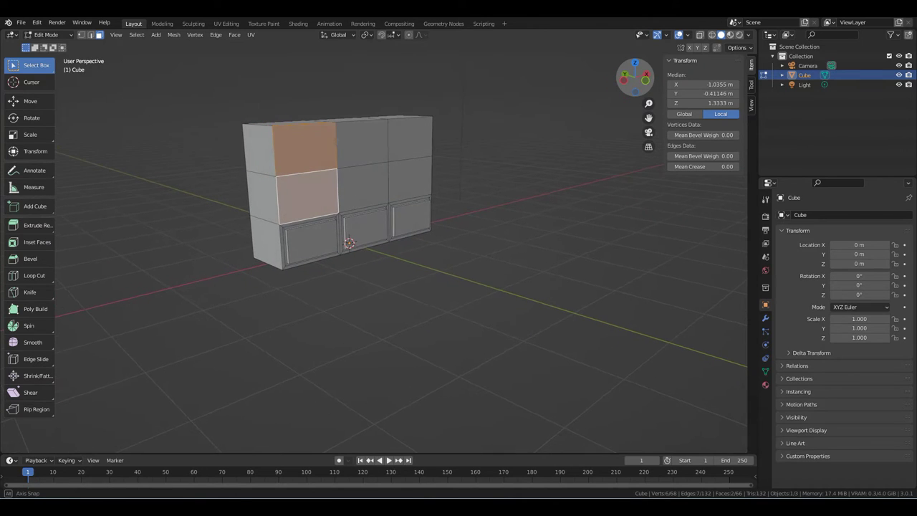
click(45, 241)
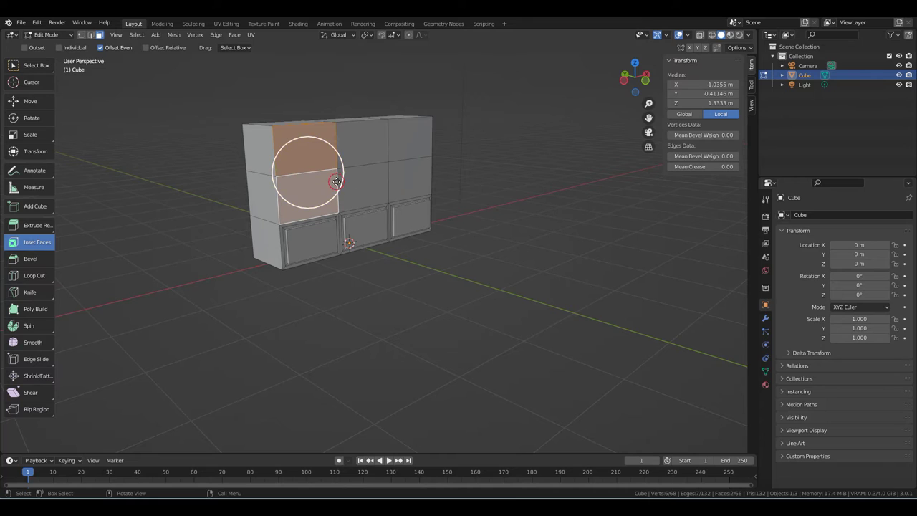
Step: Inset the top-left and middle-left faces individually with a 0.04716 m border
drag(338, 182, 319, 178)
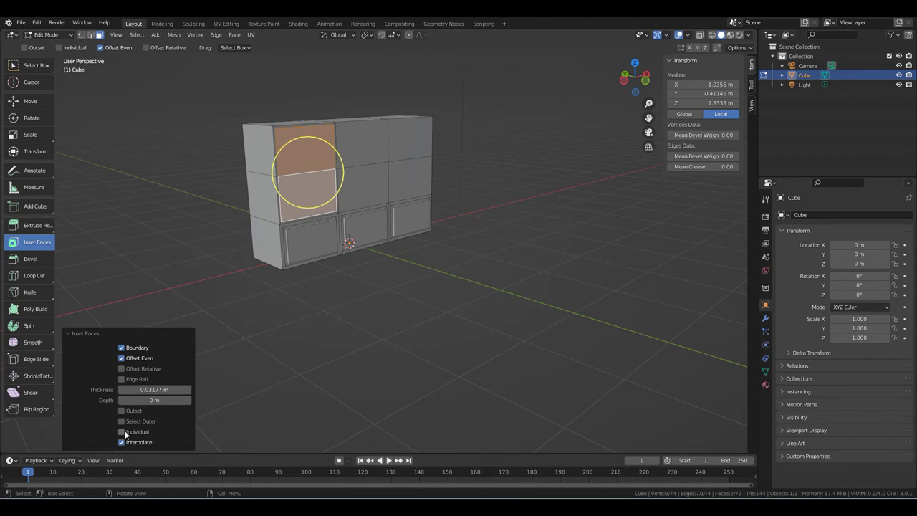
click(122, 432)
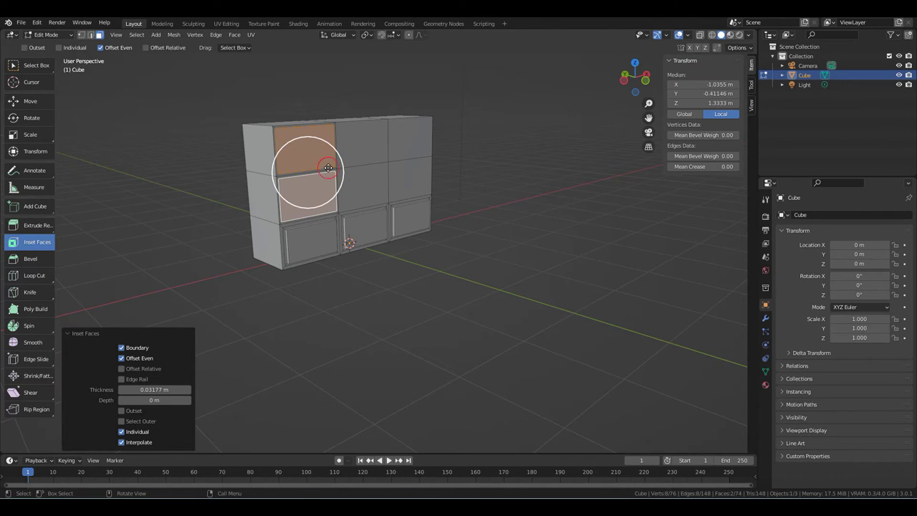
drag(328, 168, 331, 168)
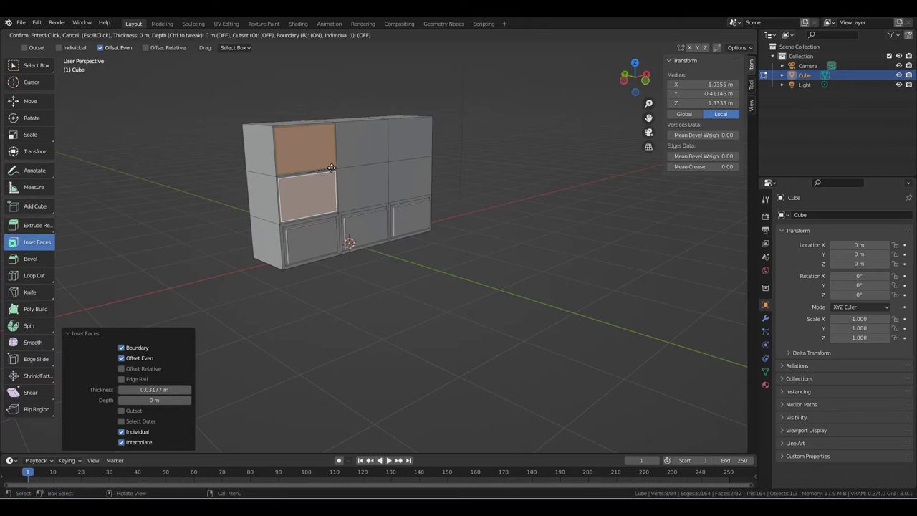
click(333, 168)
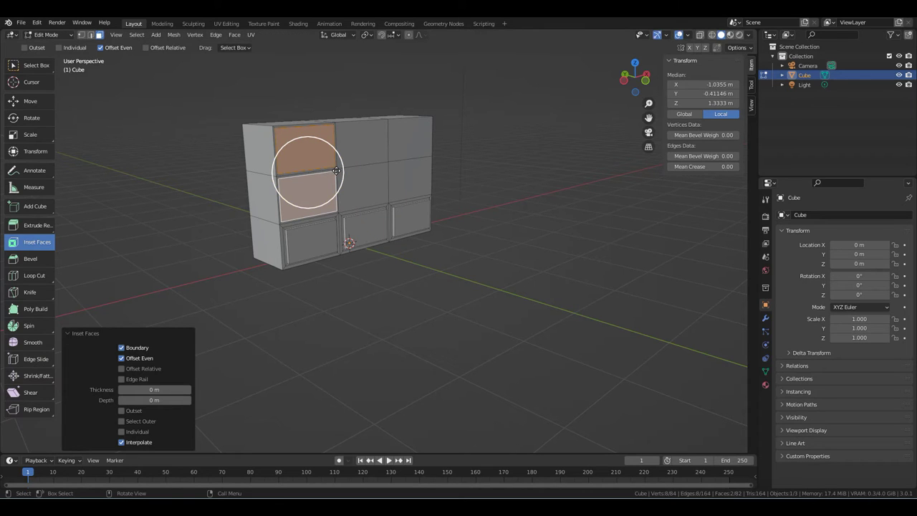
drag(337, 172, 341, 171)
click(340, 171)
drag(340, 171, 337, 171)
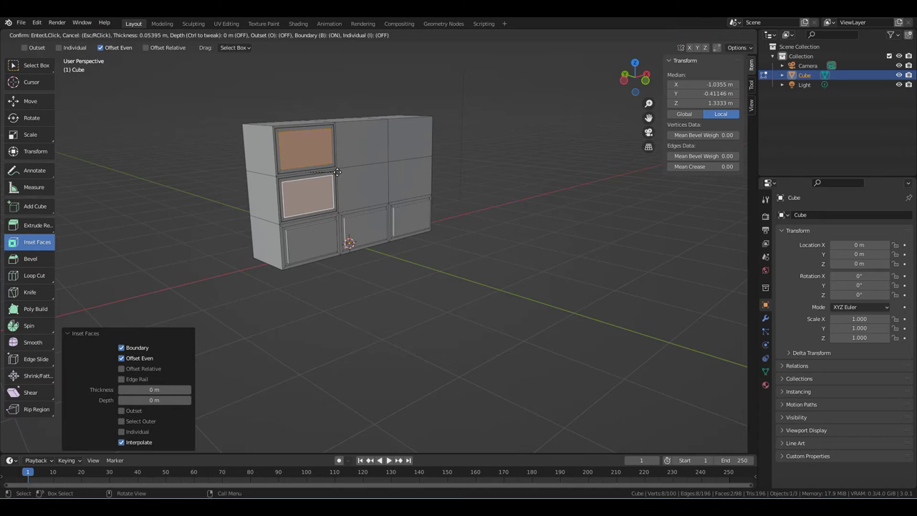
click(338, 171)
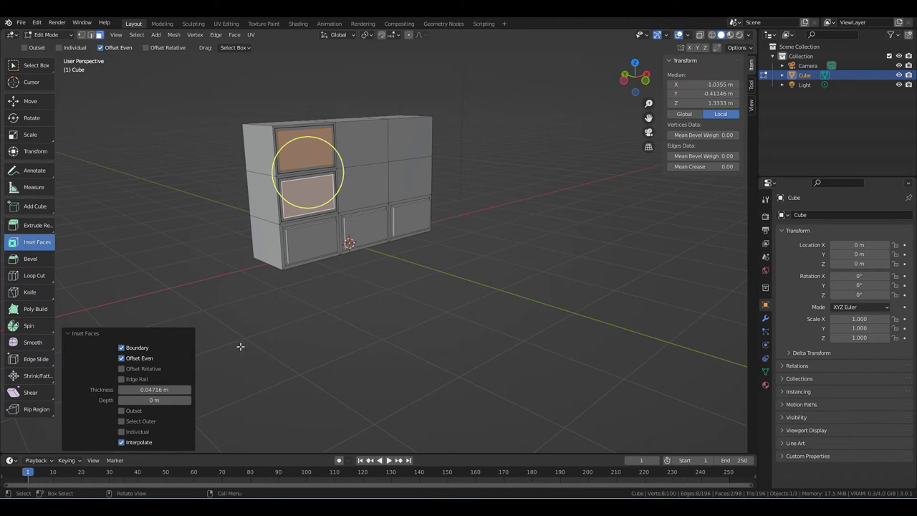
Step: Extrude the two left-column inset panels about 0.046 m outward, then deselect everything
click(32, 230)
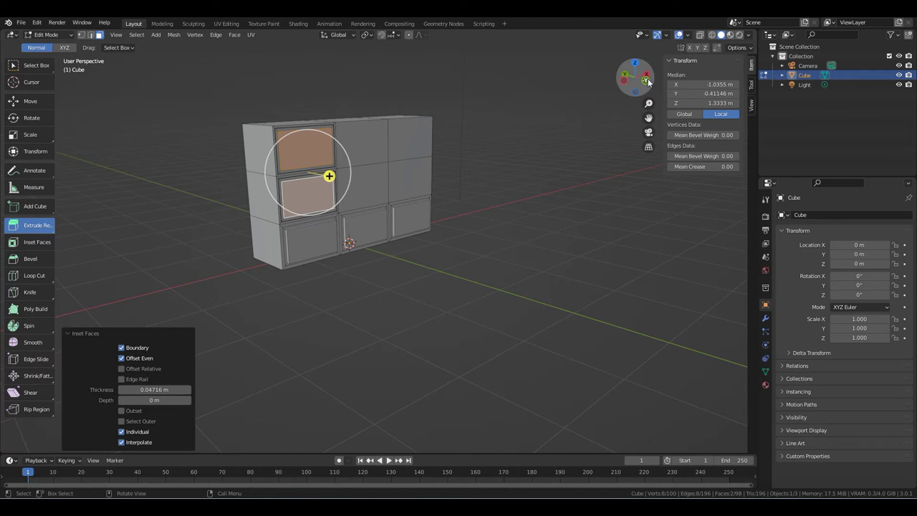
mouse_move(633, 81)
mouse_down()
mouse_move(681, 83)
mouse_move(625, 83)
mouse_up()
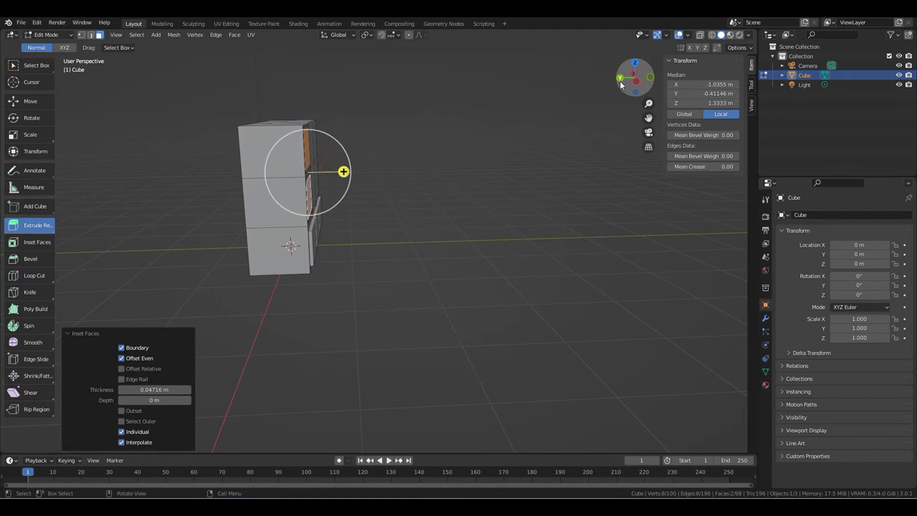
drag(343, 172, 347, 175)
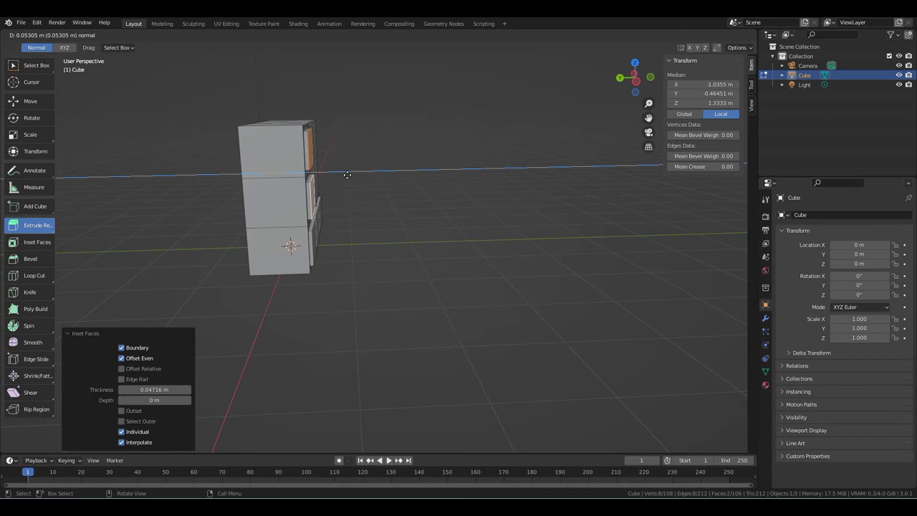
drag(347, 175, 347, 173)
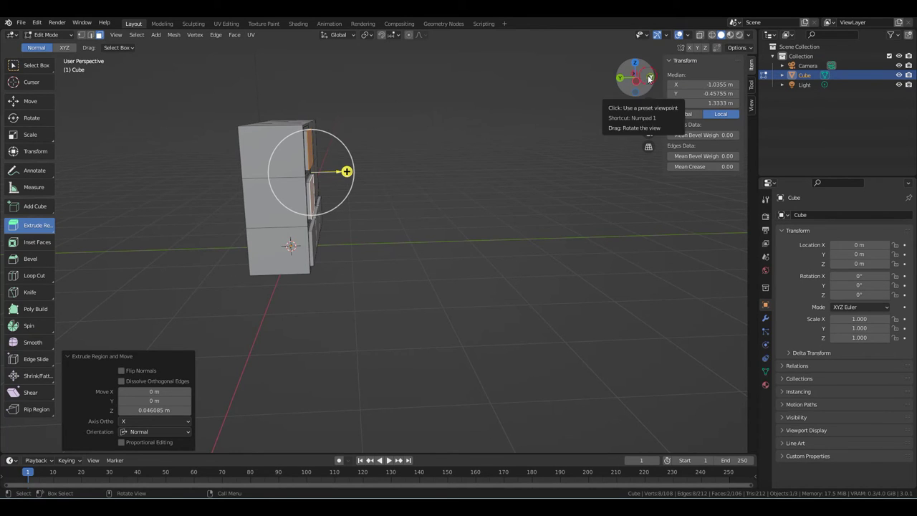
drag(649, 80, 631, 80)
click(589, 142)
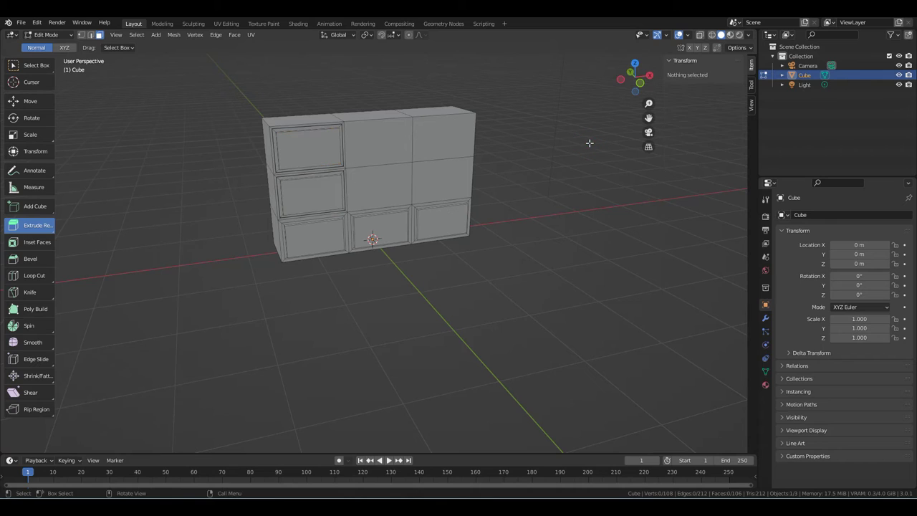
Step: Shift-select the top-left, middle-left, bottom-left, bottom-middle and bottom-right panel faces
click(298, 160)
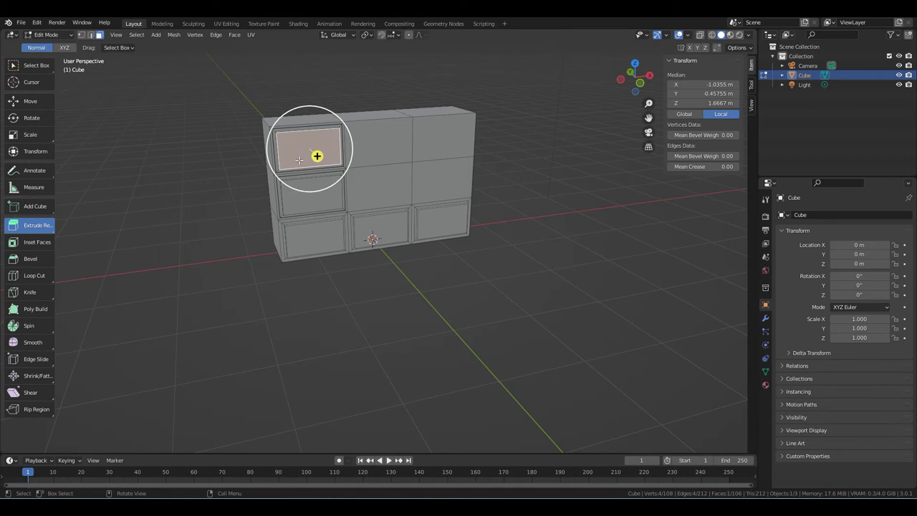
shift+click(307, 201)
shift+click(311, 233)
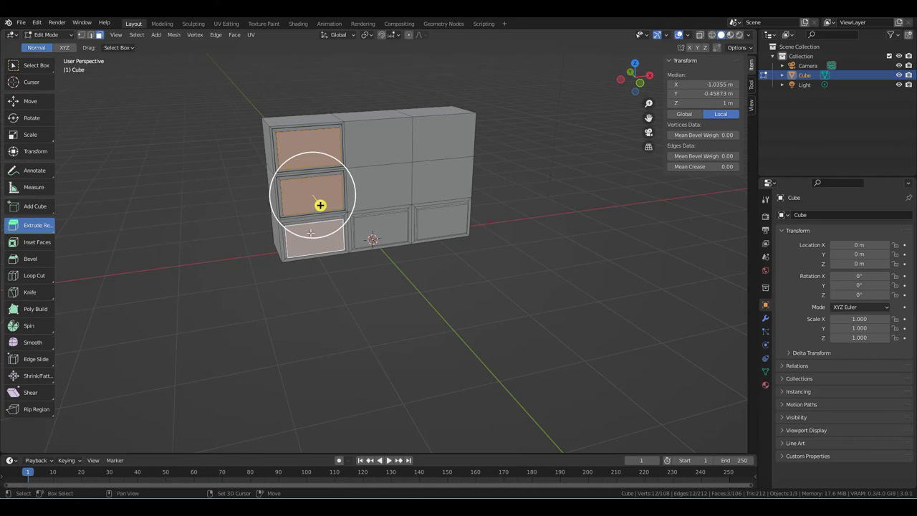
shift+click(372, 229)
shift+click(434, 224)
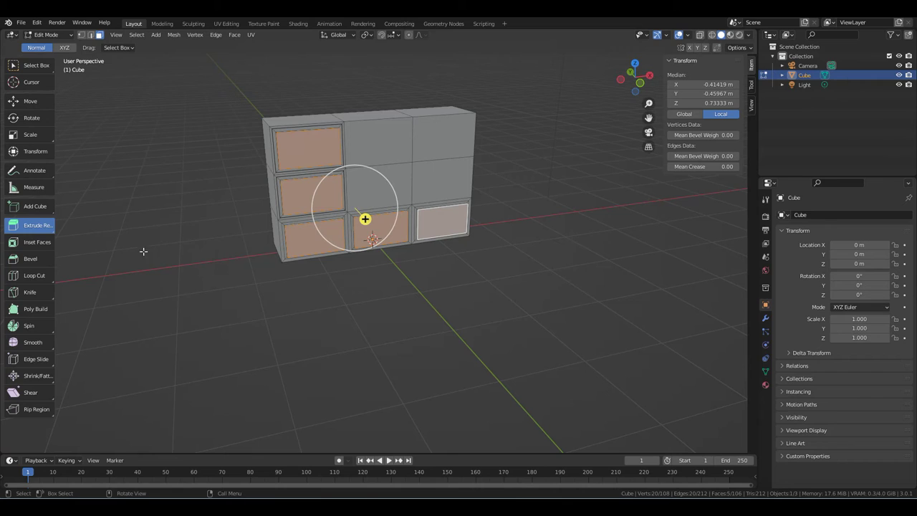
click(28, 259)
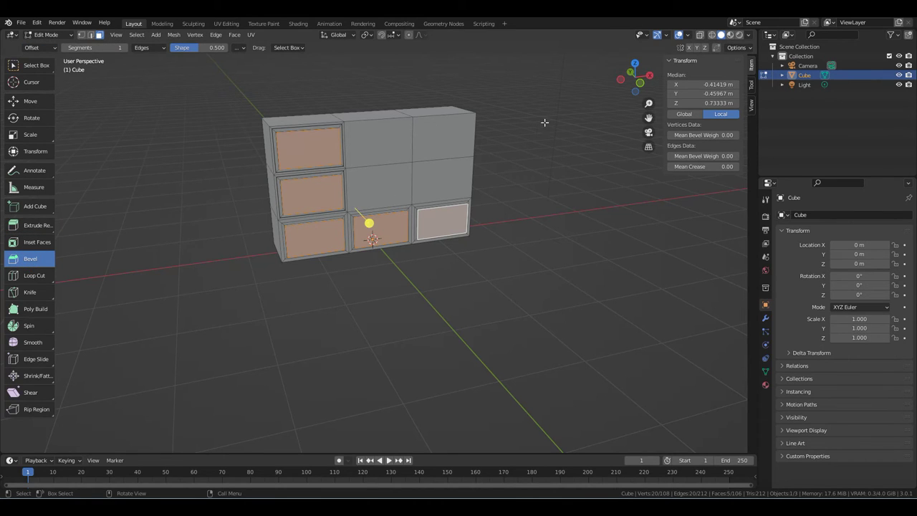
Step: Bevel the five panels' edges 0.035 m wide with 4 segments, then deselect everything
mouse_move(633, 69)
mouse_down()
mouse_move(691, 80)
mouse_move(633, 69)
mouse_up()
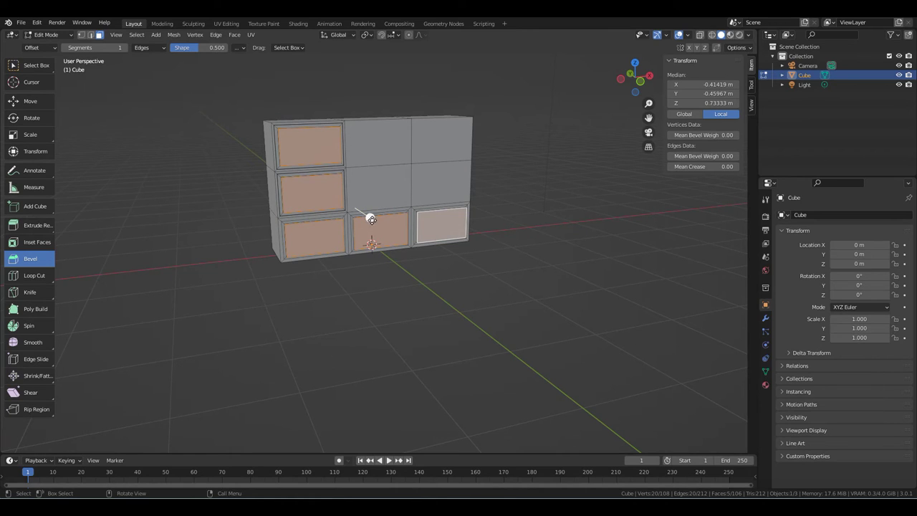
key(ctrl+b)
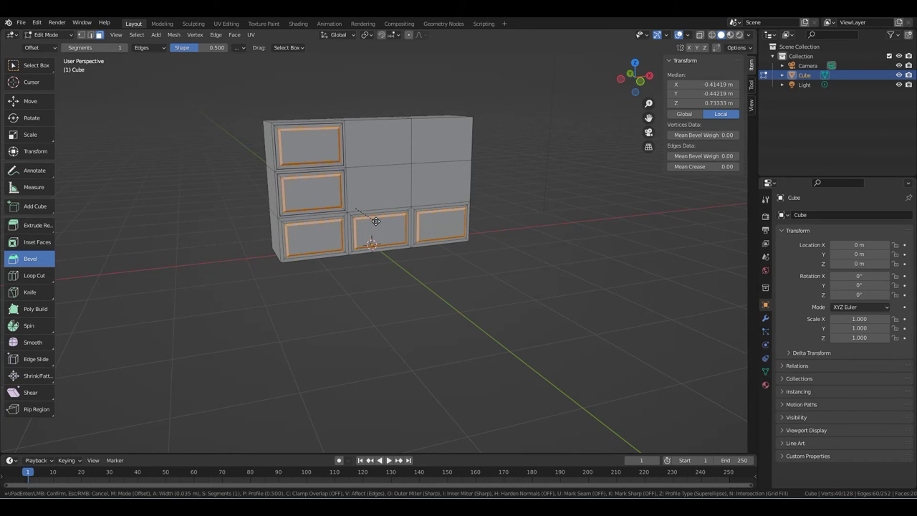
click(376, 221)
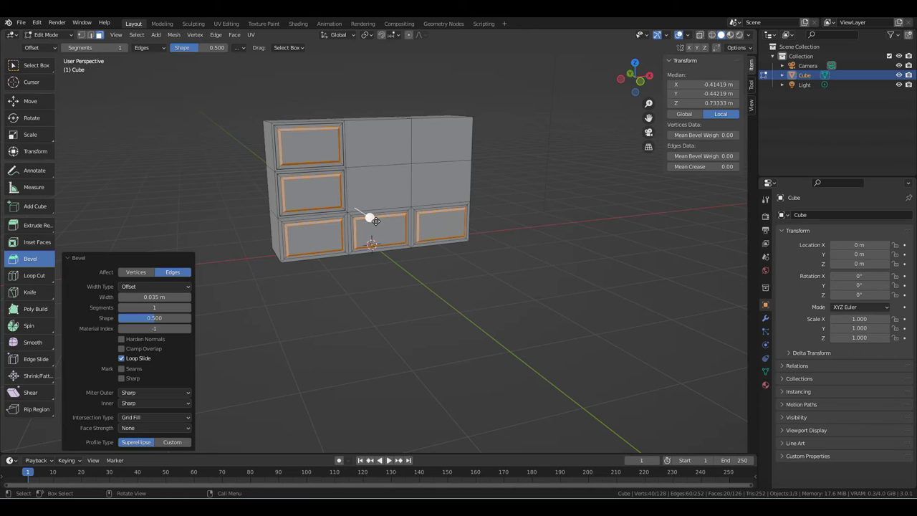
mouse_move(155, 308)
click(189, 307)
click(189, 308)
click(189, 307)
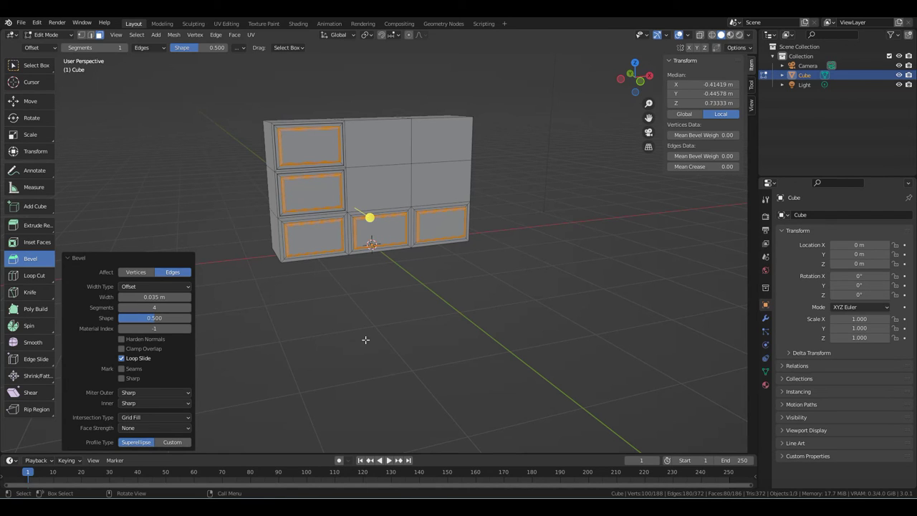
key(alt+a)
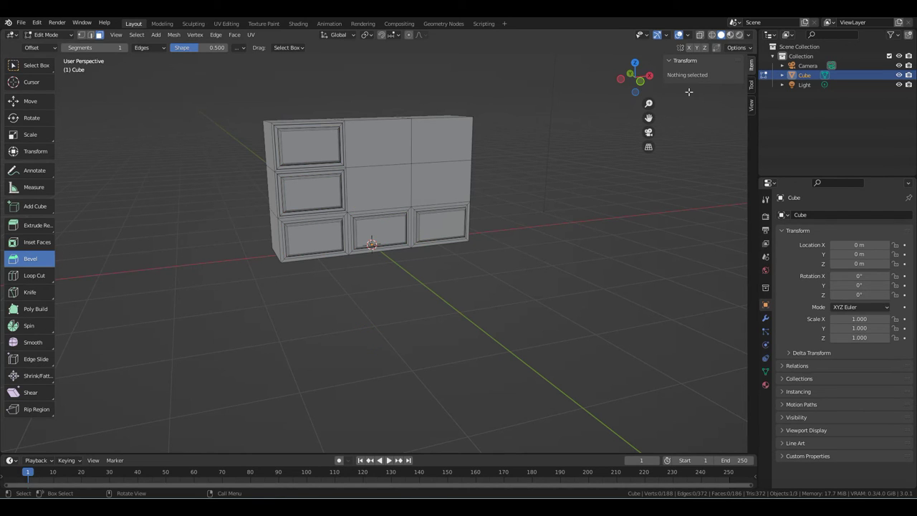
drag(636, 78, 629, 80)
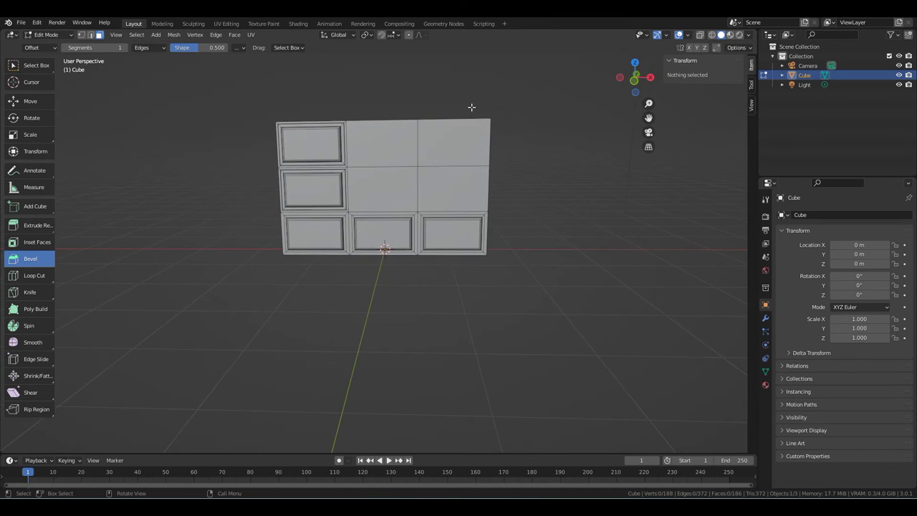
Step: Select the upper-middle, middle-centre, upper-right and middle-right faces, dismissing the Sticky Keys prompt
click(388, 154)
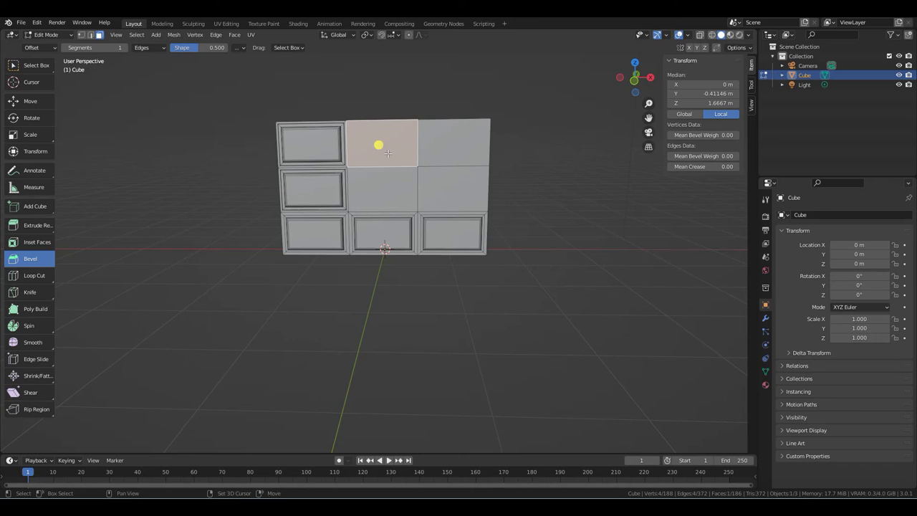
shift+click(386, 180)
shift+click(439, 158)
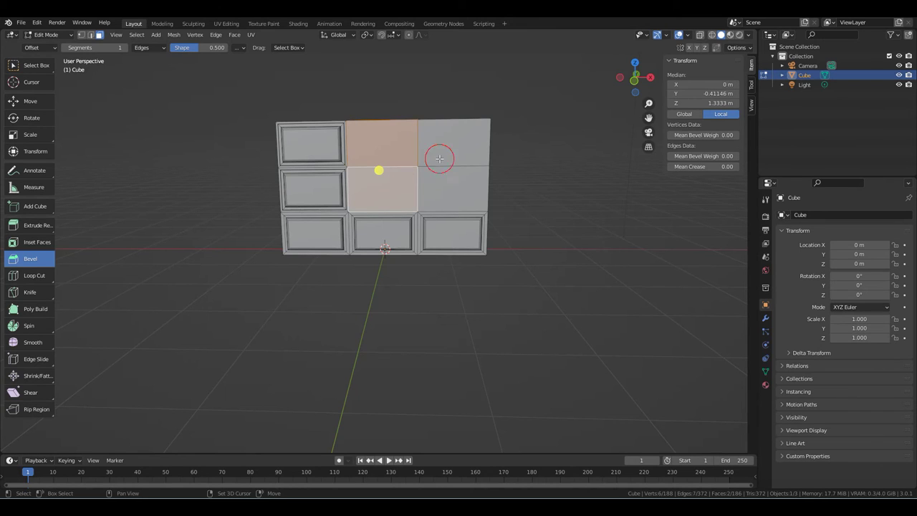
shift+click(442, 179)
key(shift)
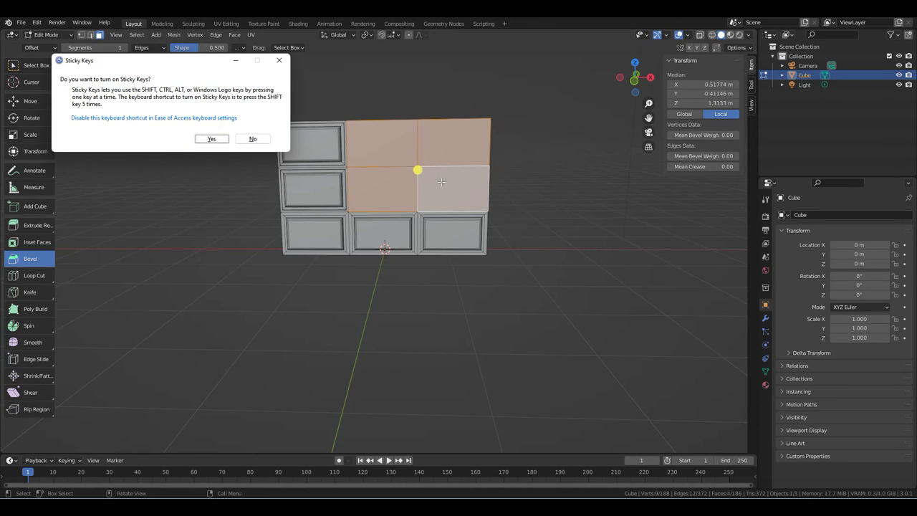
click(279, 60)
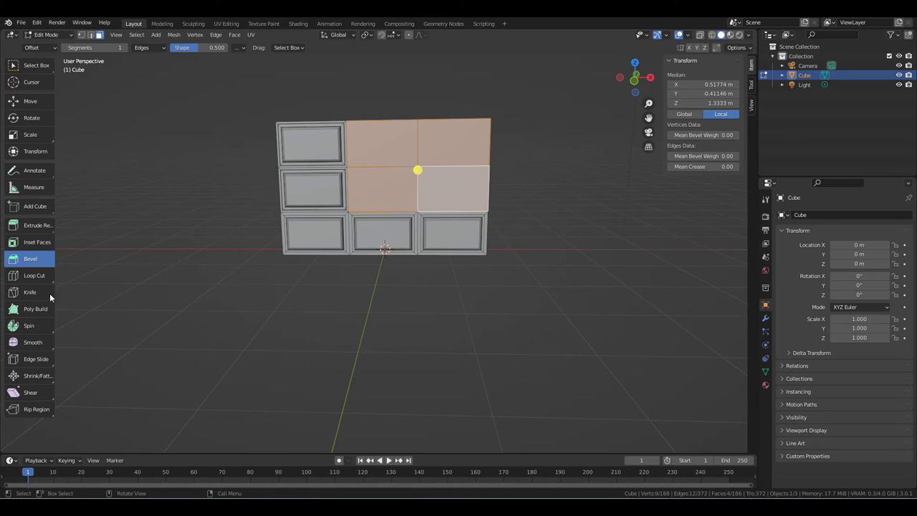
Step: Inset the four selected faces individually with a 0.04813 m border
click(38, 244)
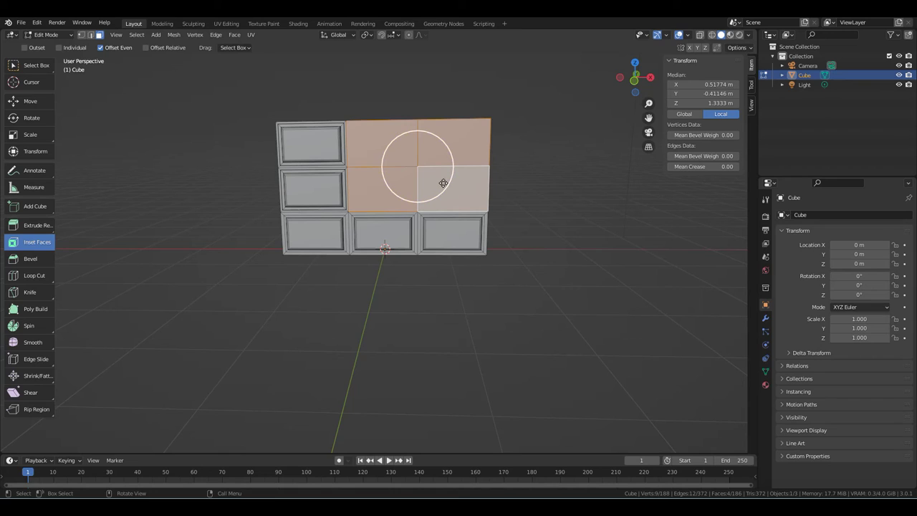
drag(439, 179, 434, 179)
click(126, 434)
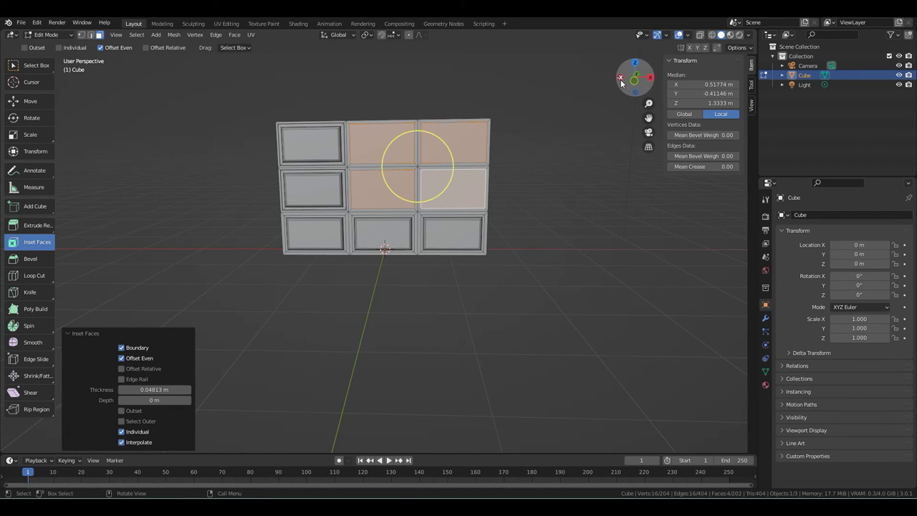
mouse_move(621, 84)
mouse_down()
mouse_move(595, 90)
mouse_move(485, 286)
mouse_up()
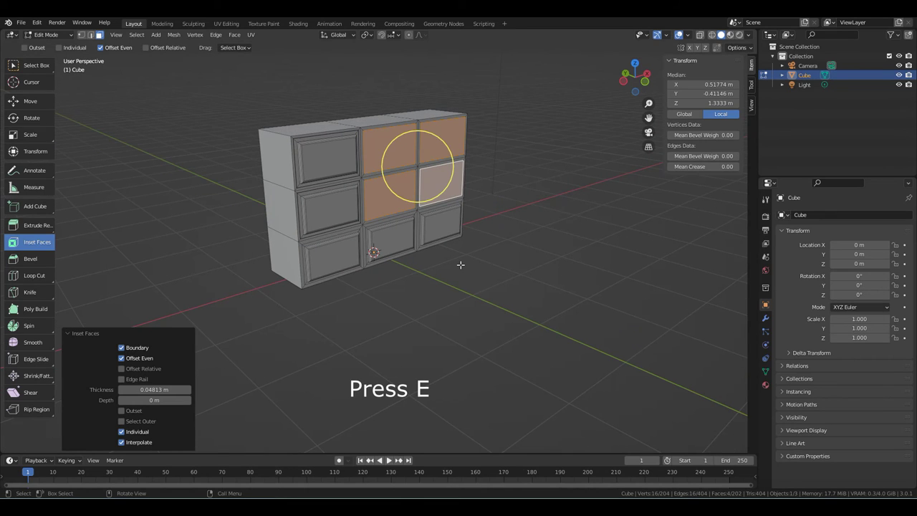
Step: Extrude the four inset faces inward to -0.1807 m along their normal, using X-ray, then deselect
key(e)
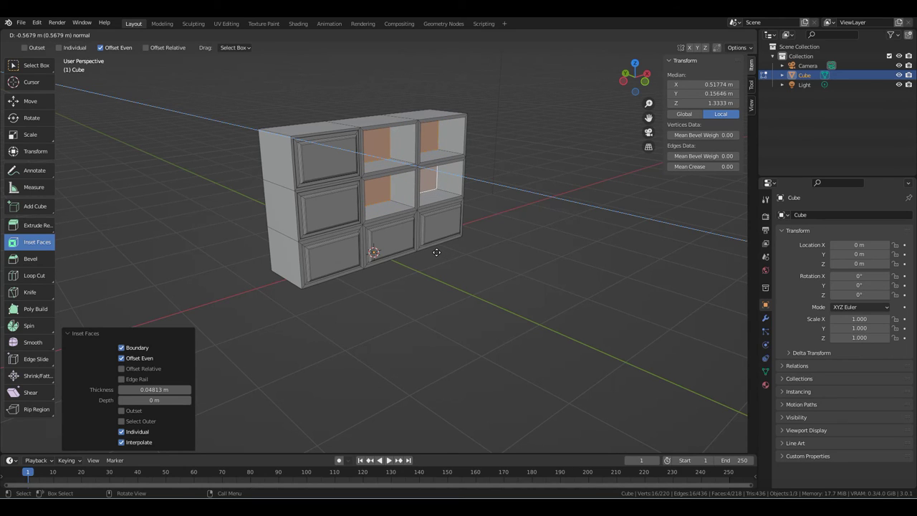
click(437, 251)
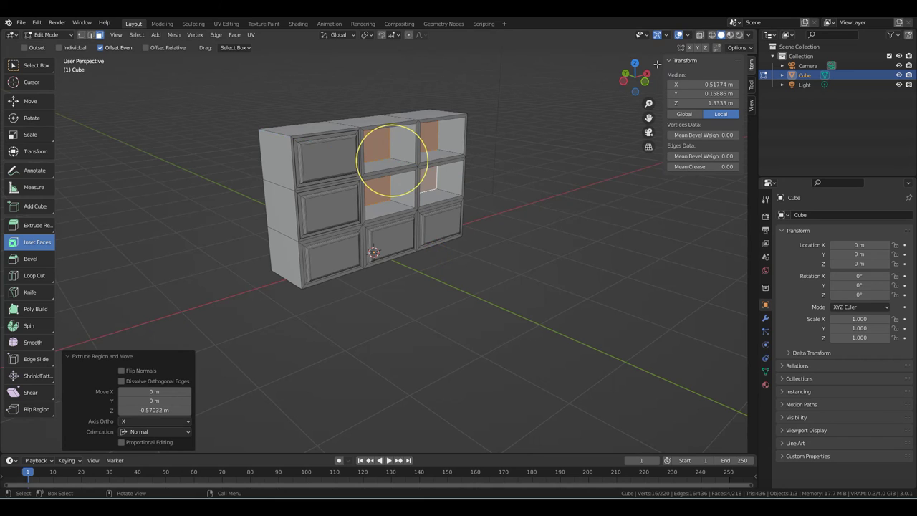
mouse_move(650, 79)
mouse_down()
mouse_move(638, 83)
mouse_move(736, 24)
mouse_up()
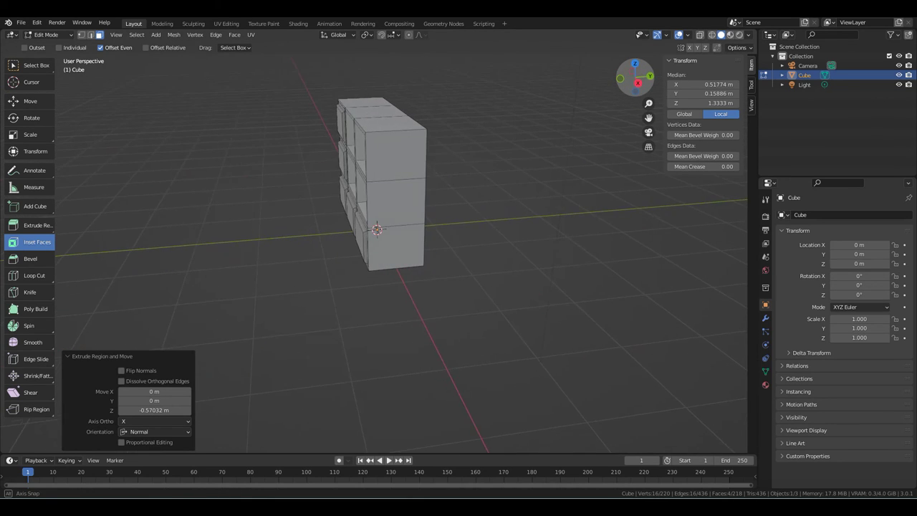
click(700, 36)
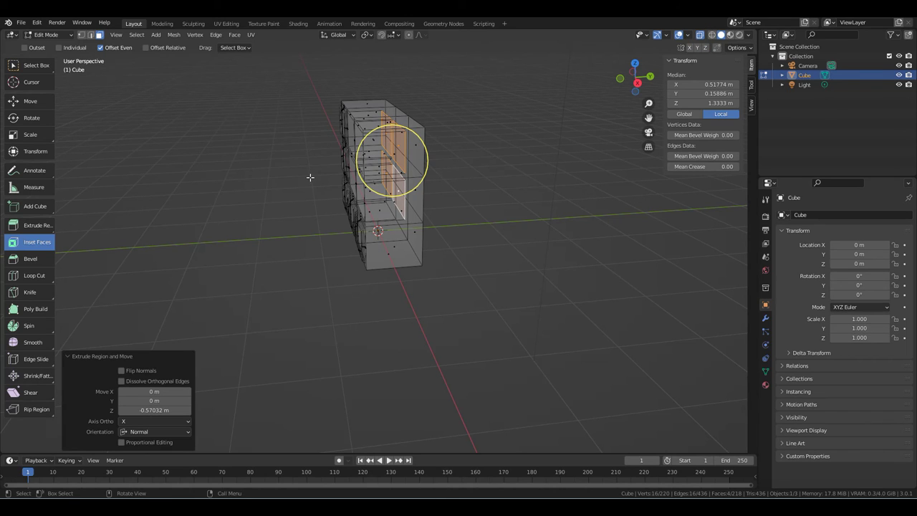
key(e)
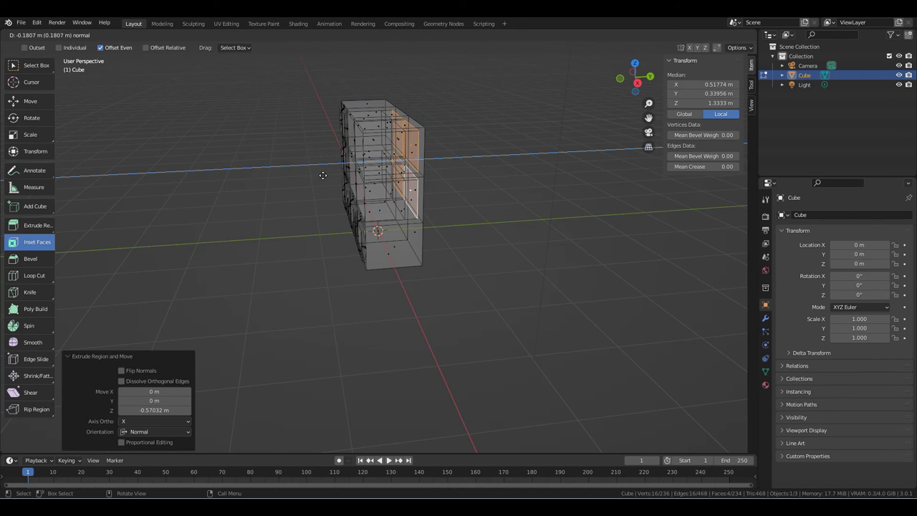
click(324, 175)
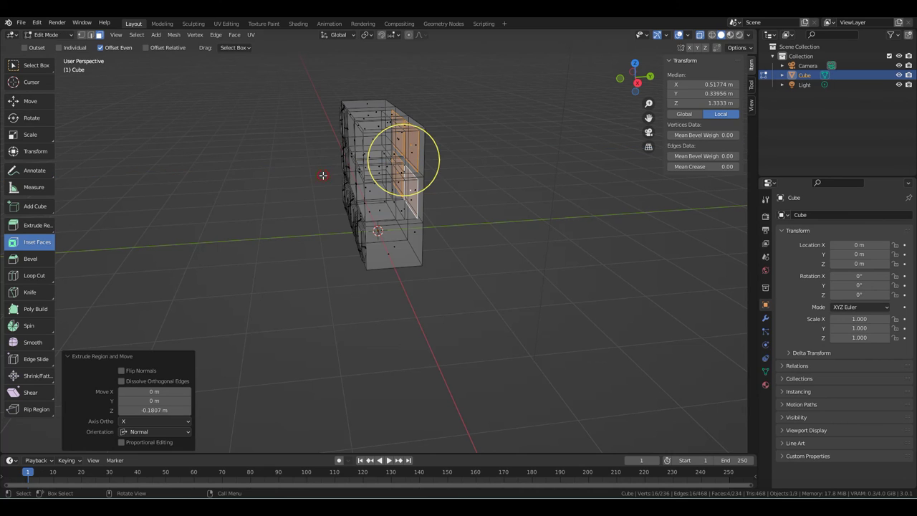
click(633, 80)
drag(633, 80, 632, 81)
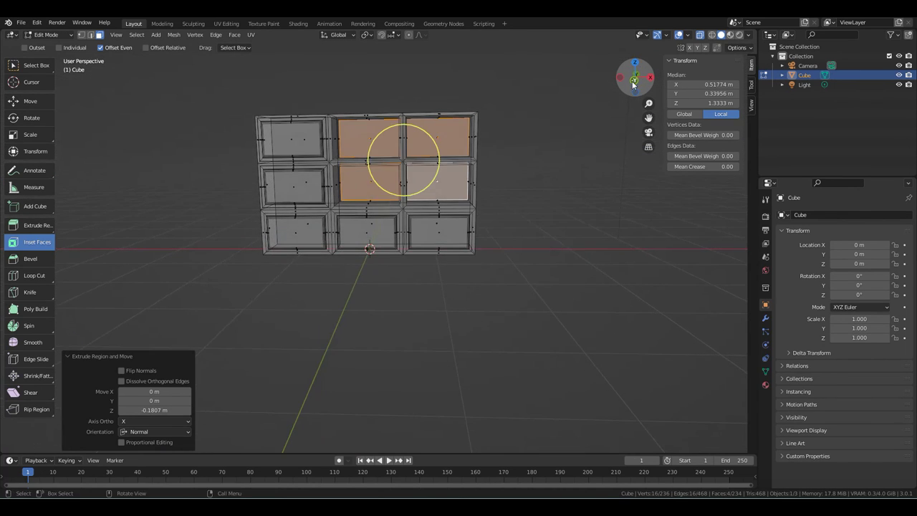
click(514, 194)
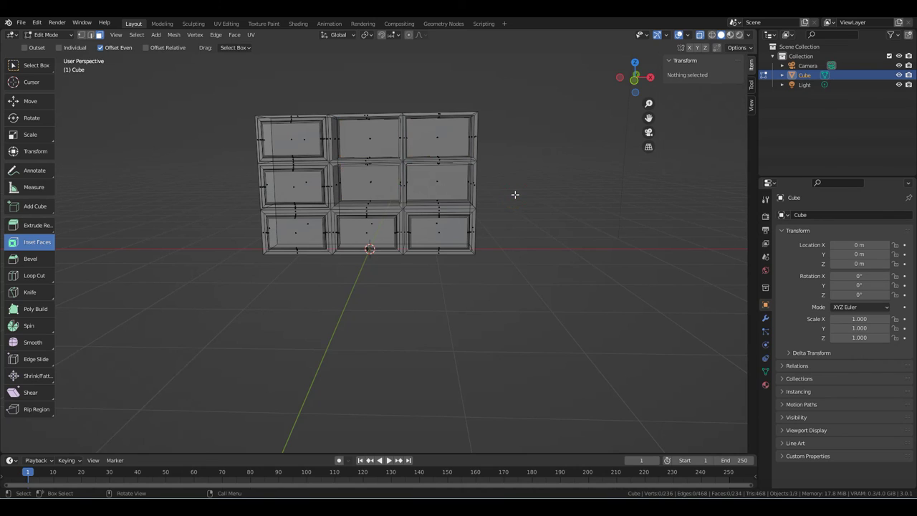
Step: Turn off X-ray and set the solid shading colour to Random for a teal cabinet
click(699, 37)
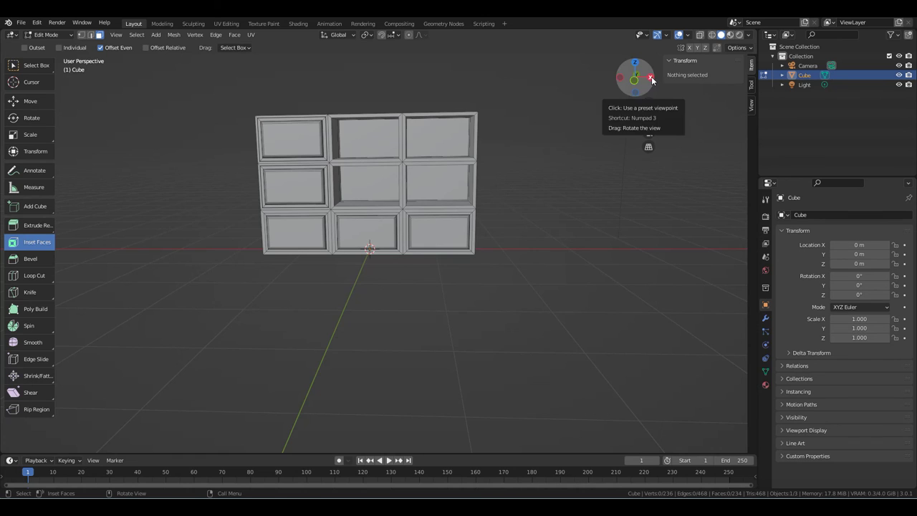
drag(653, 81, 648, 78)
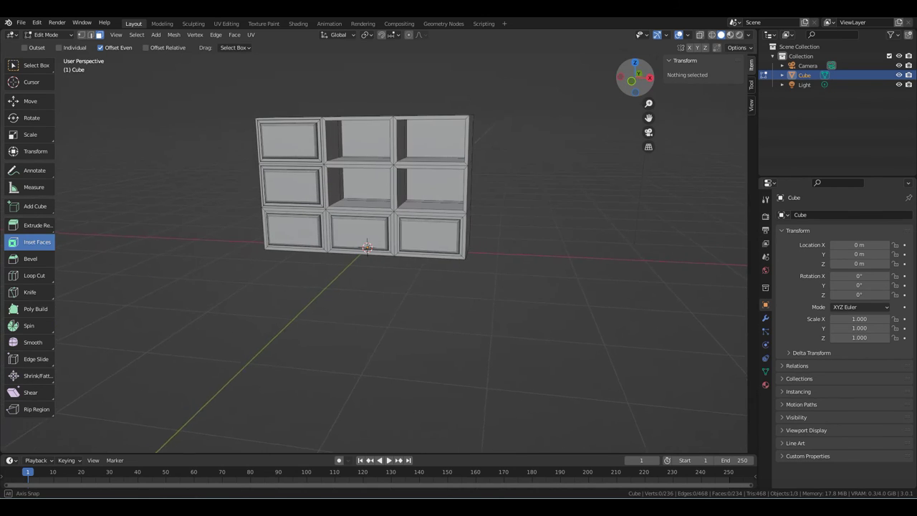
click(749, 36)
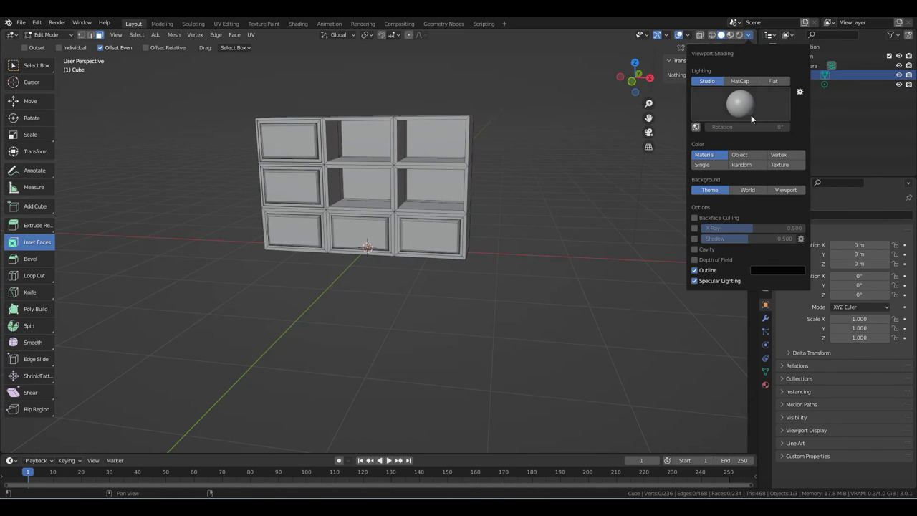
click(751, 165)
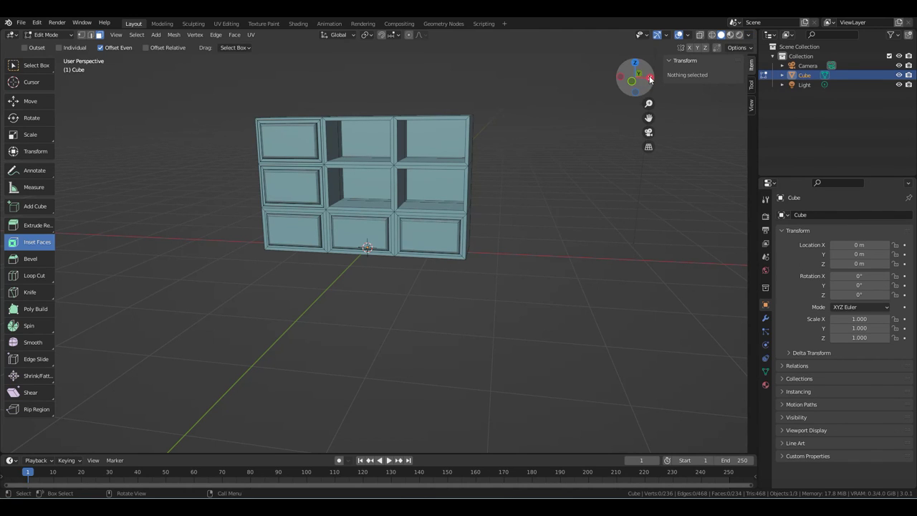
Step: Hide the viewport overlays and orbit to show the recessed cubbies and raised drawer fronts
mouse_move(650, 80)
mouse_down()
mouse_move(617, 96)
mouse_move(502, 100)
mouse_up()
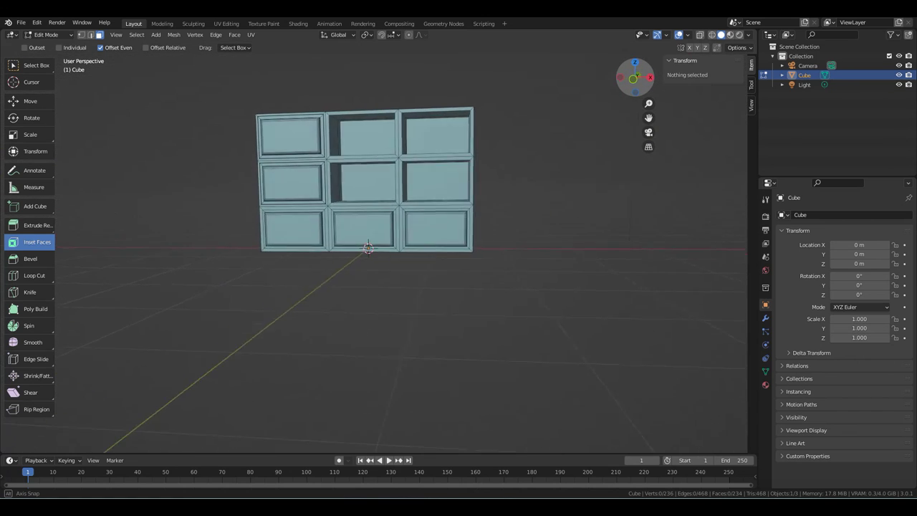
drag(502, 100, 466, 101)
middle_drag(466, 101, 501, 89)
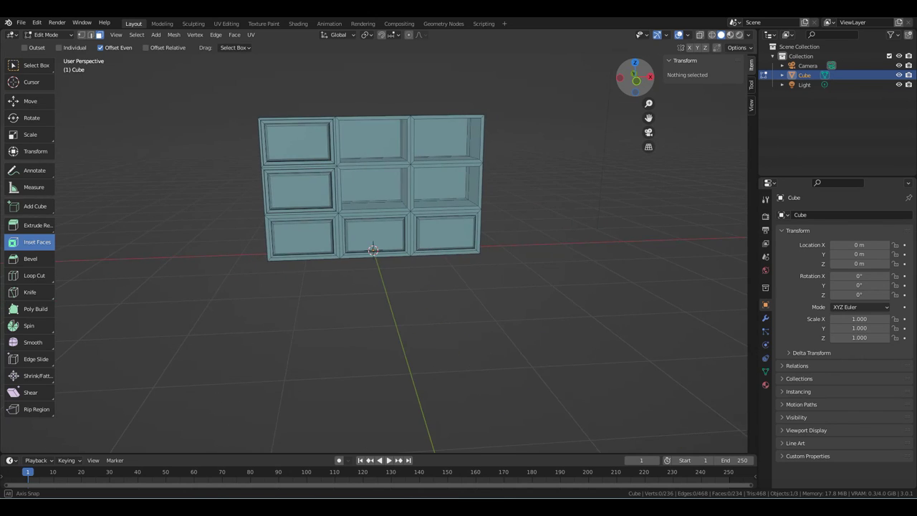
click(678, 36)
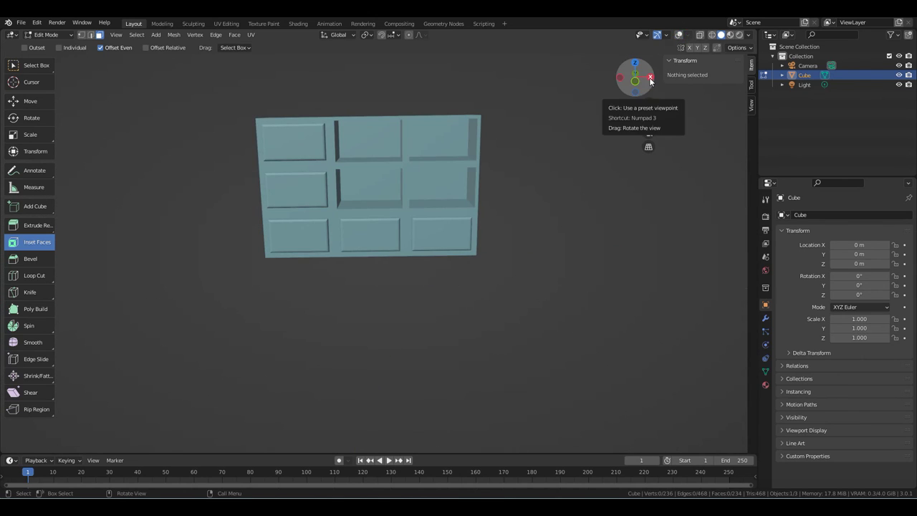
mouse_move(650, 81)
mouse_down()
mouse_move(609, 82)
mouse_move(667, 83)
mouse_up()
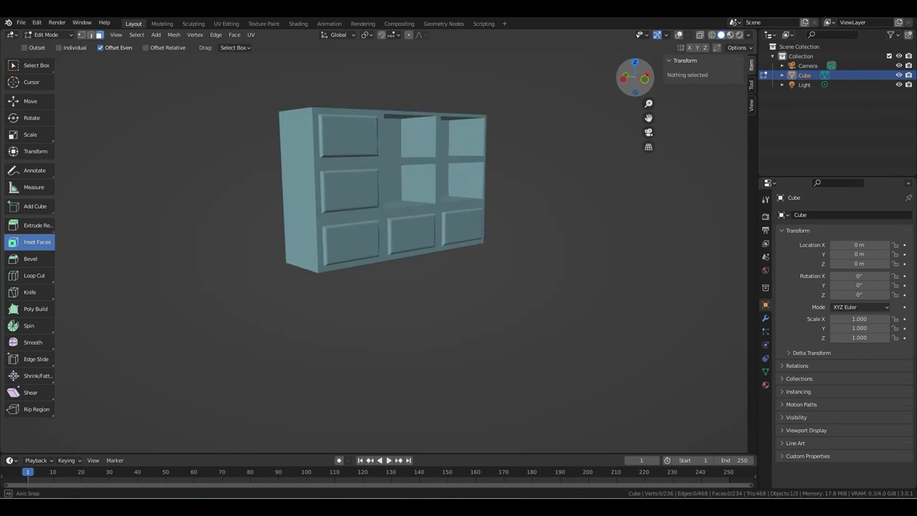
drag(667, 82, 650, 81)
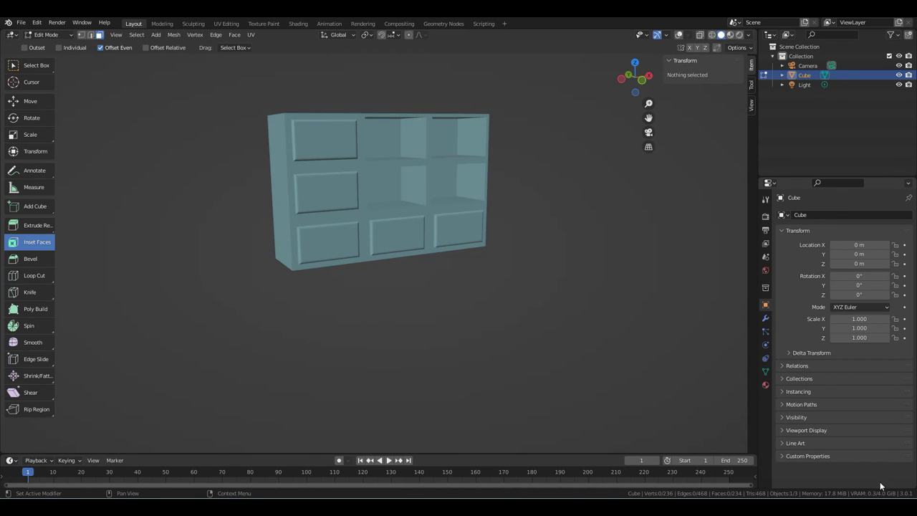